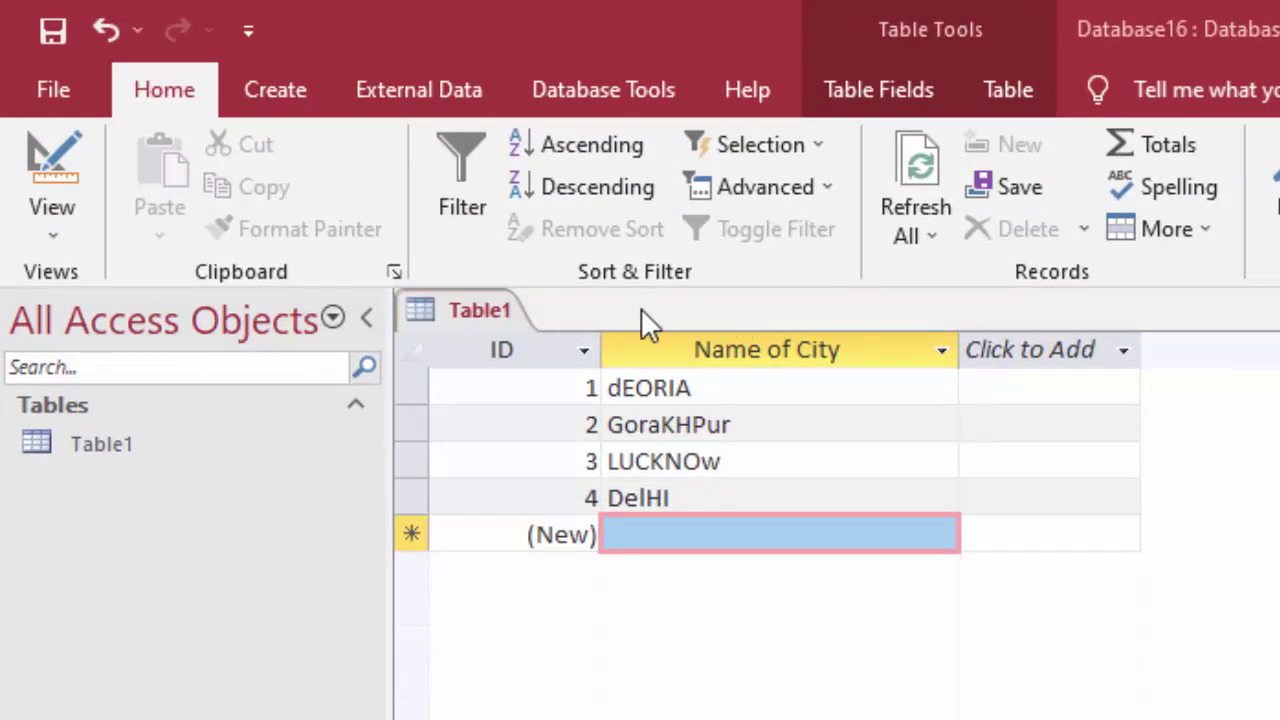
Select the mixed-case city names dEORIA, GoraKHPur and LUCKNOw in Table1
right_click(450, 308)
left_click(497, 328)
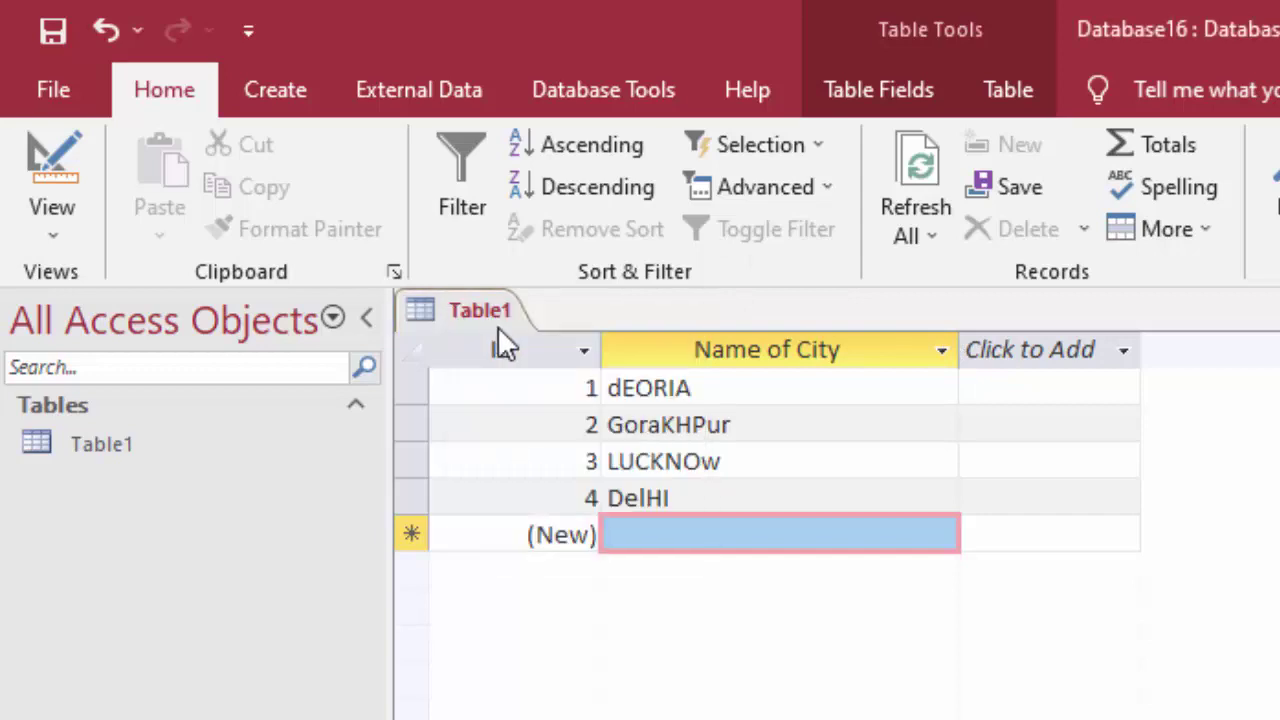
left_click_drag(712, 387, 531, 390)
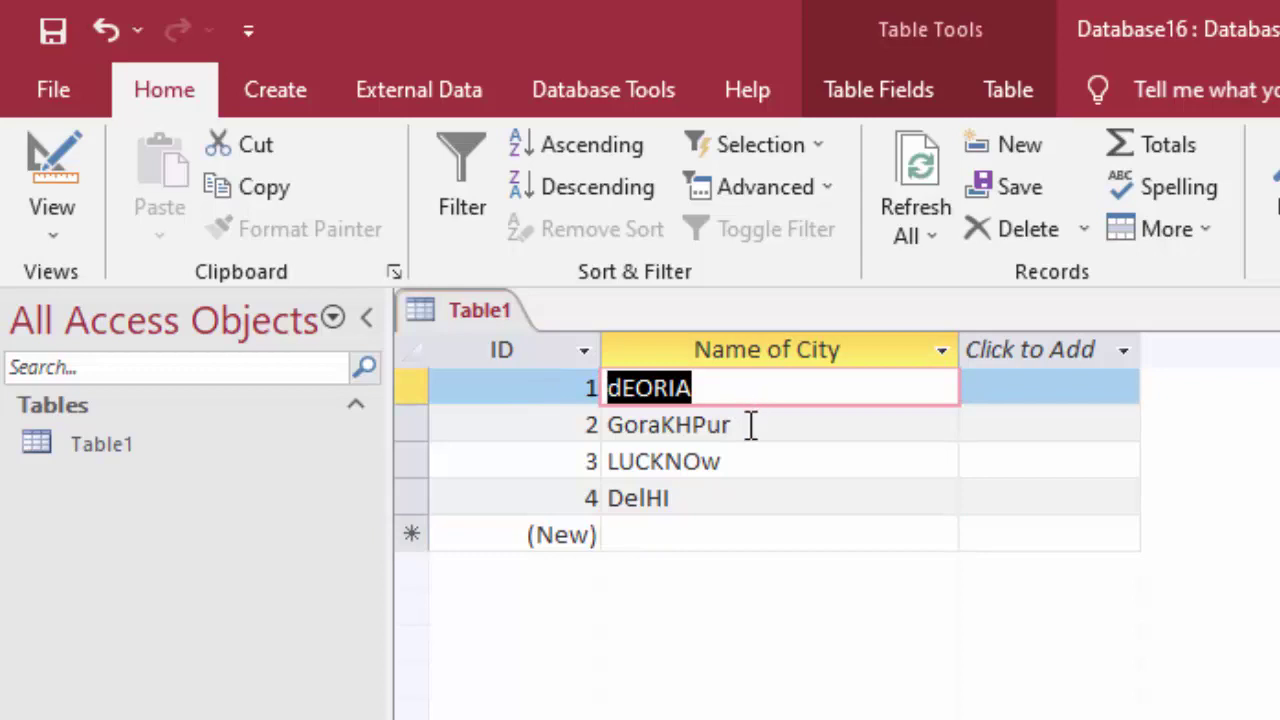
left_click_drag(717, 425, 563, 420)
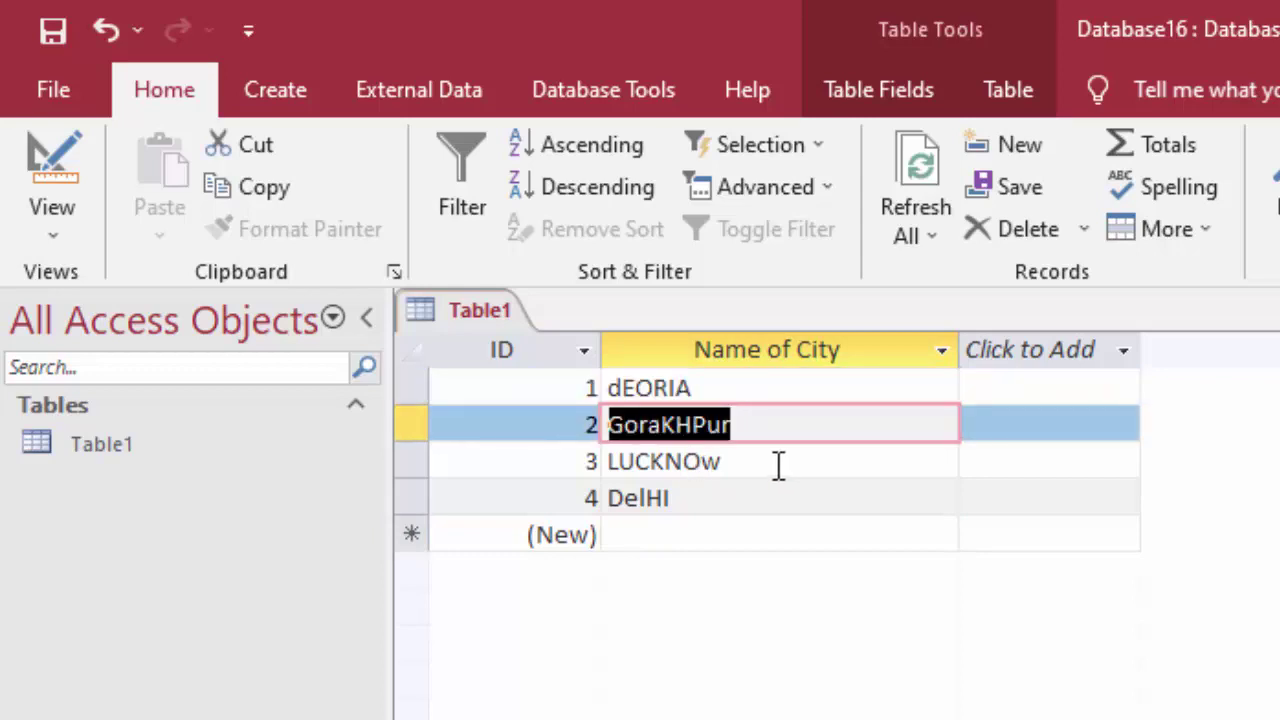
left_click_drag(777, 463, 540, 460)
left_click_drag(726, 500, 523, 528)
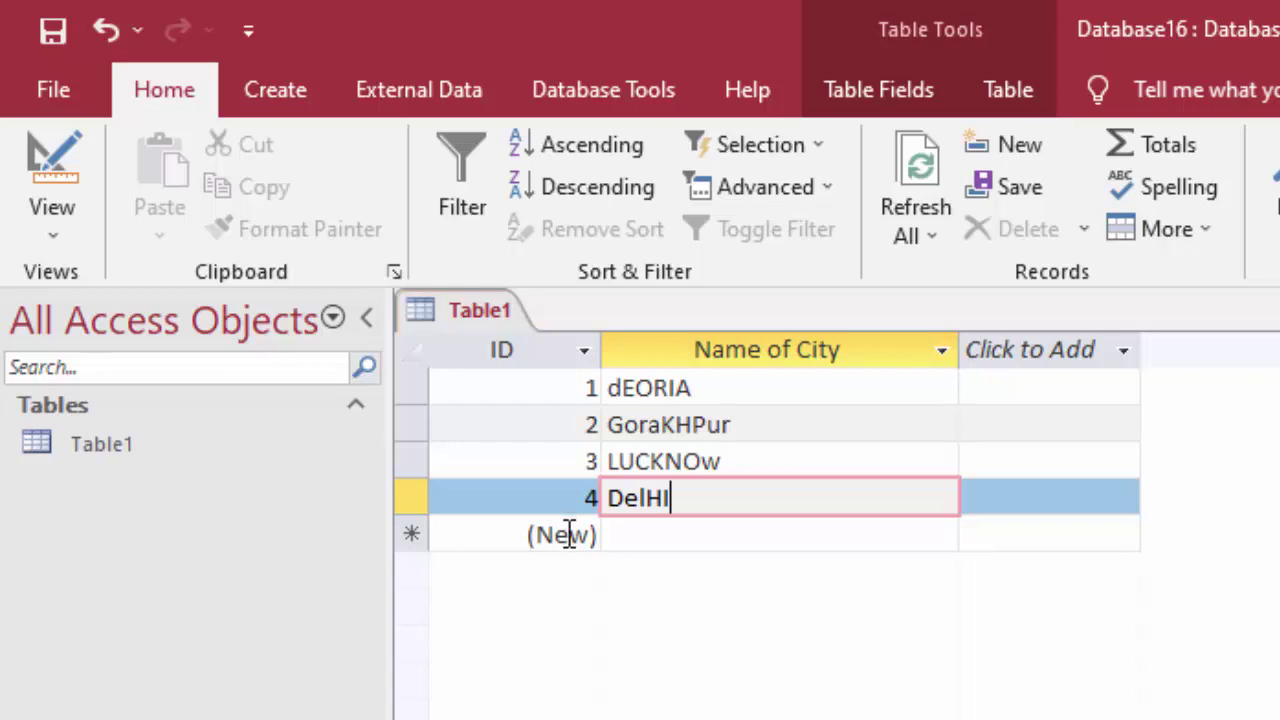
Start a new design query on Table1 with Name of City, then open Zoom for the next column
left_click(286, 92)
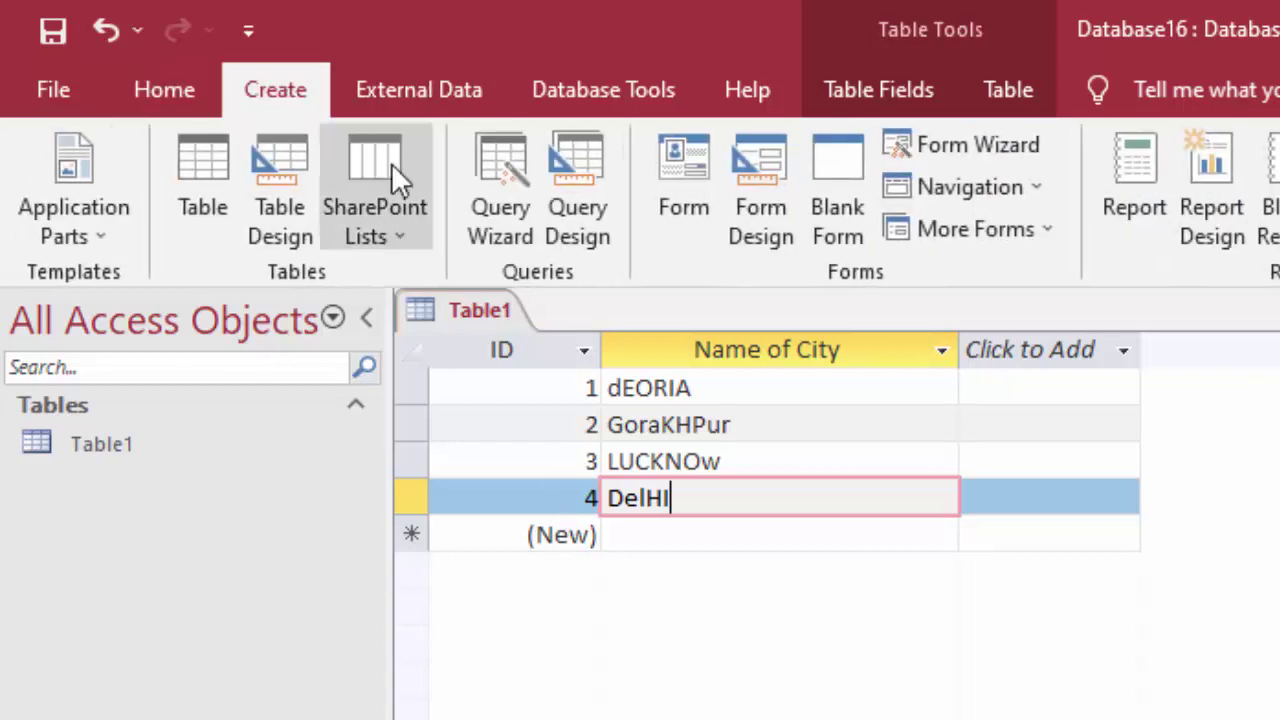
left_click(614, 145)
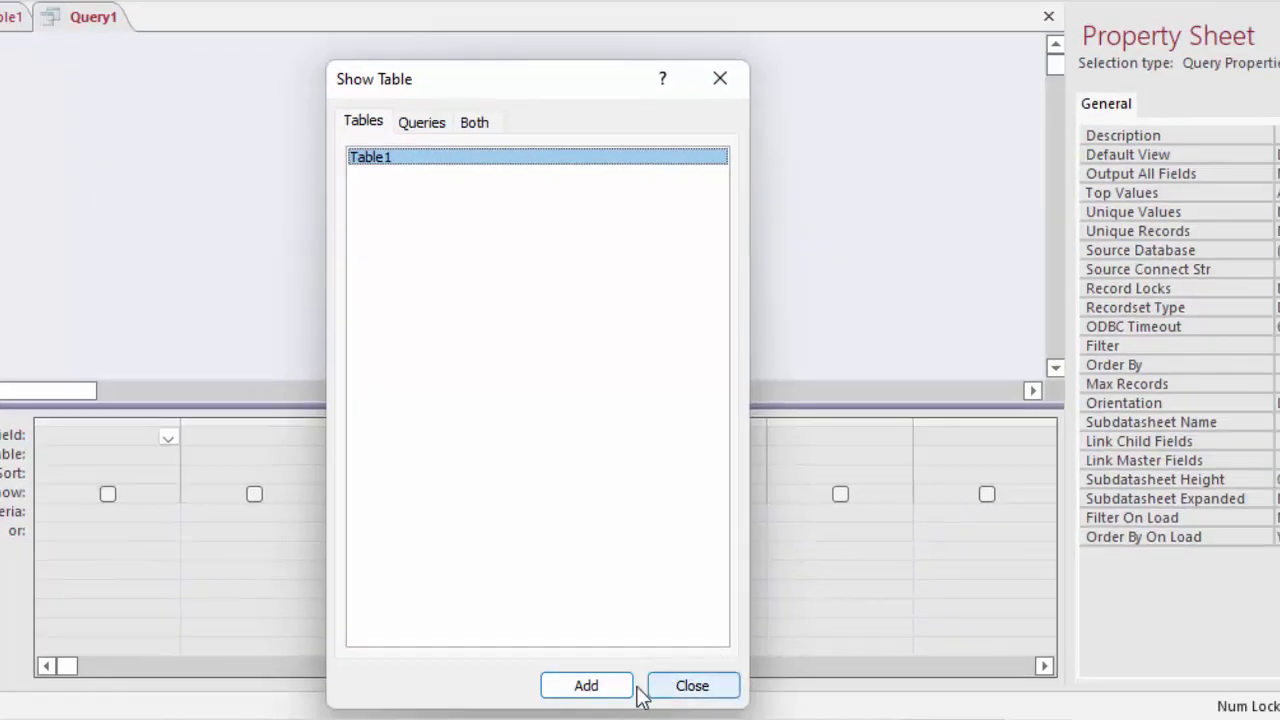
left_click(622, 688)
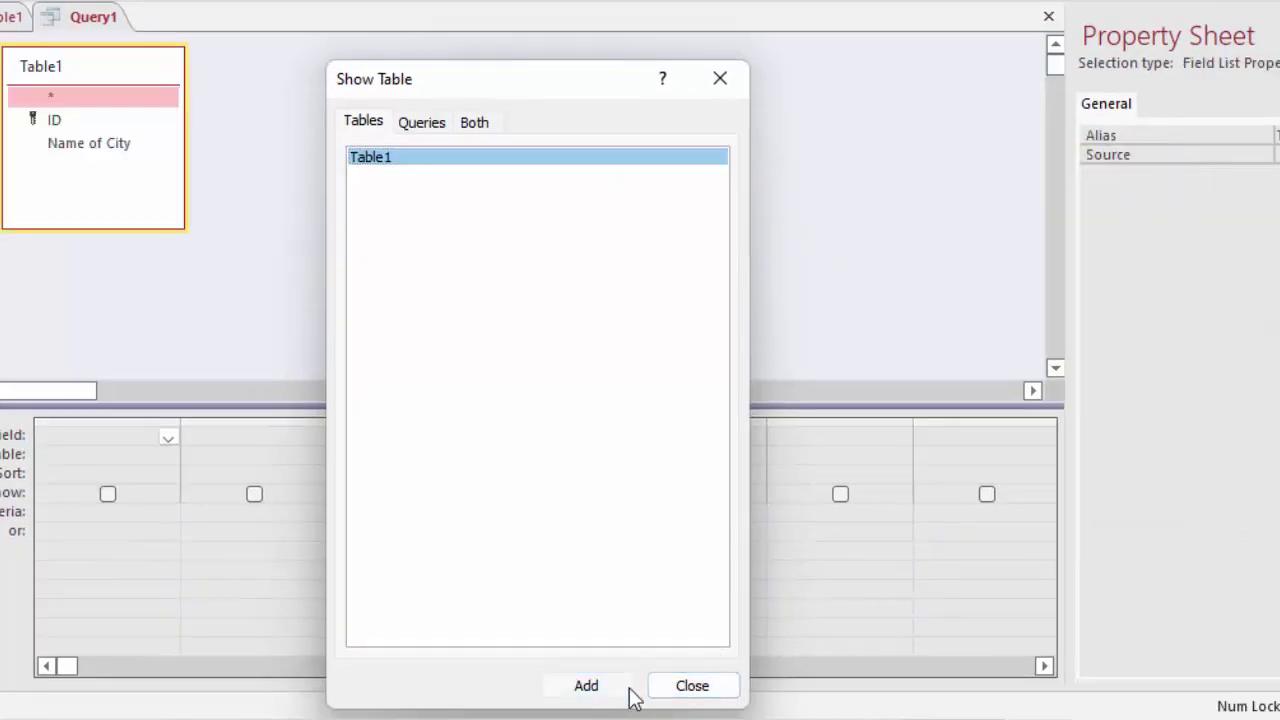
left_click(680, 688)
double_click(191, 162)
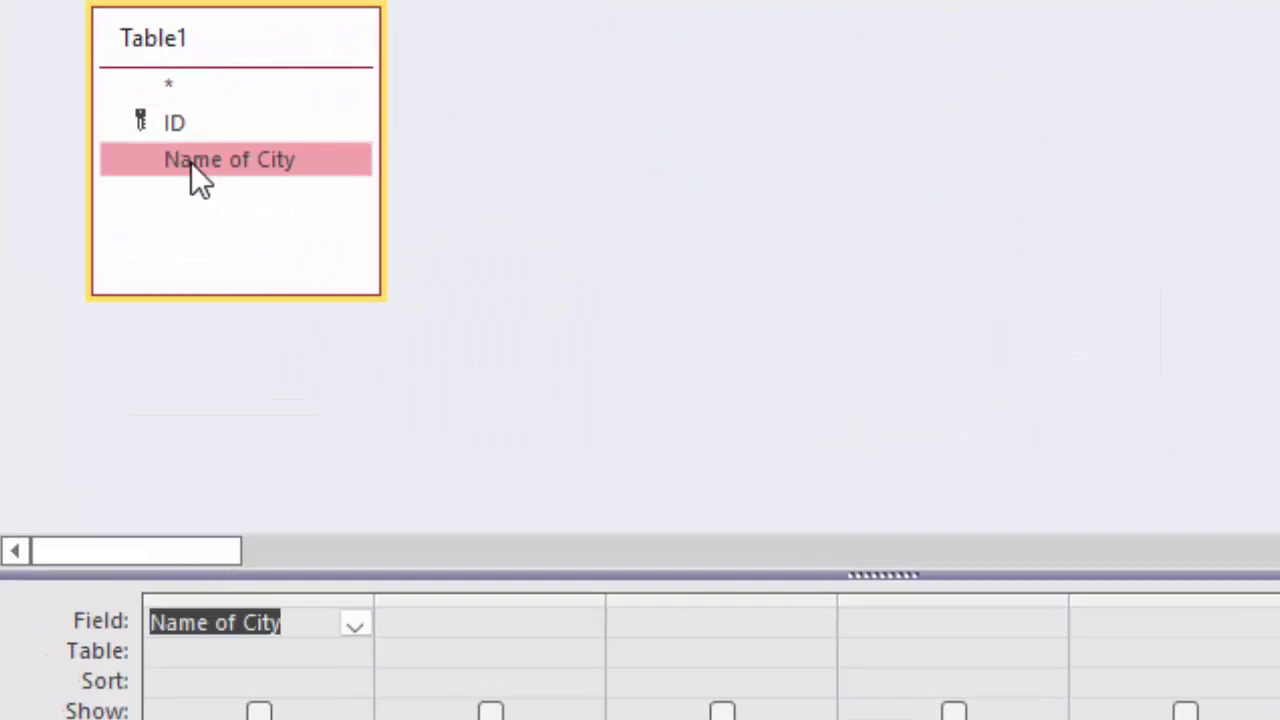
right_click(438, 631)
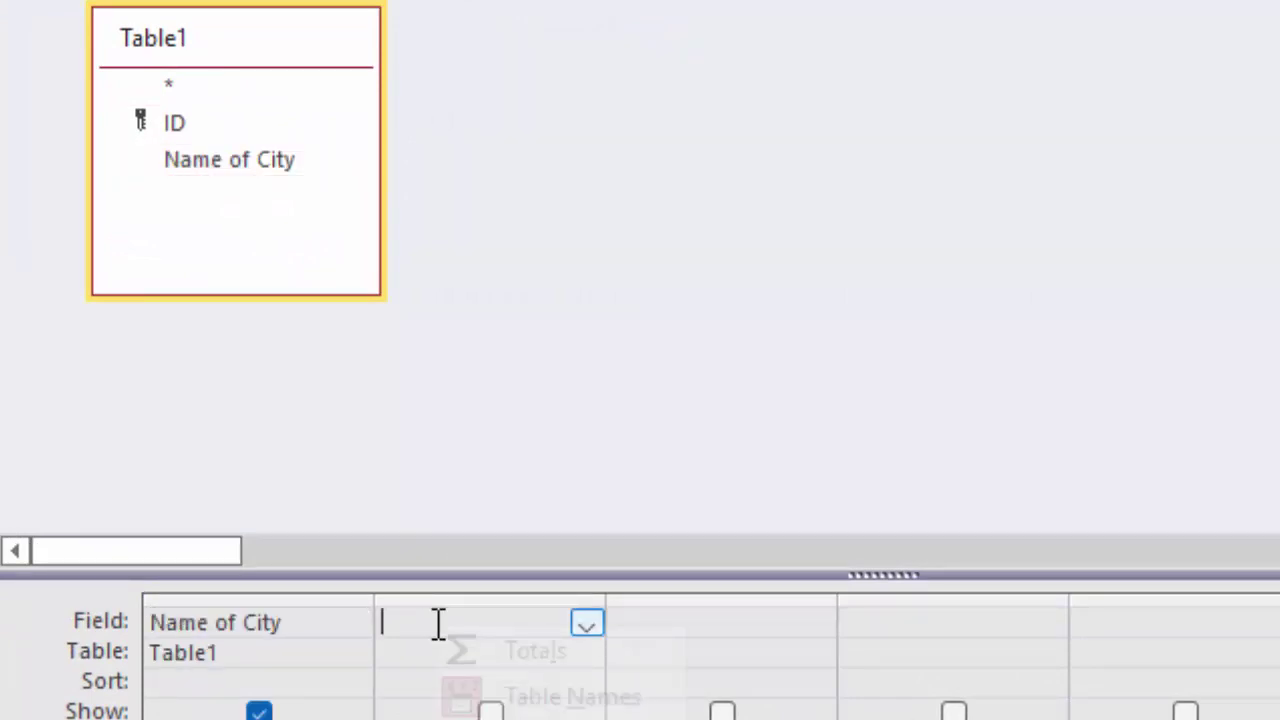
key("z")
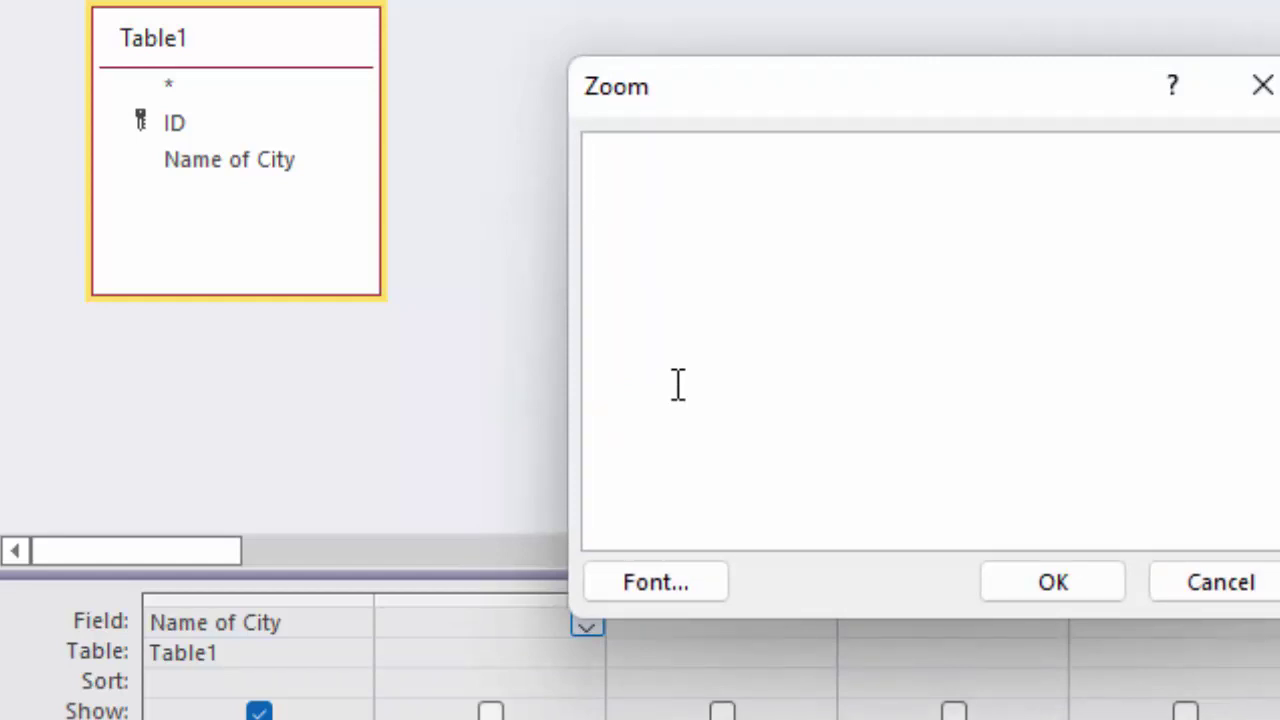
Enter p:StrConv([Name of City],2) as the second query column
type("p")
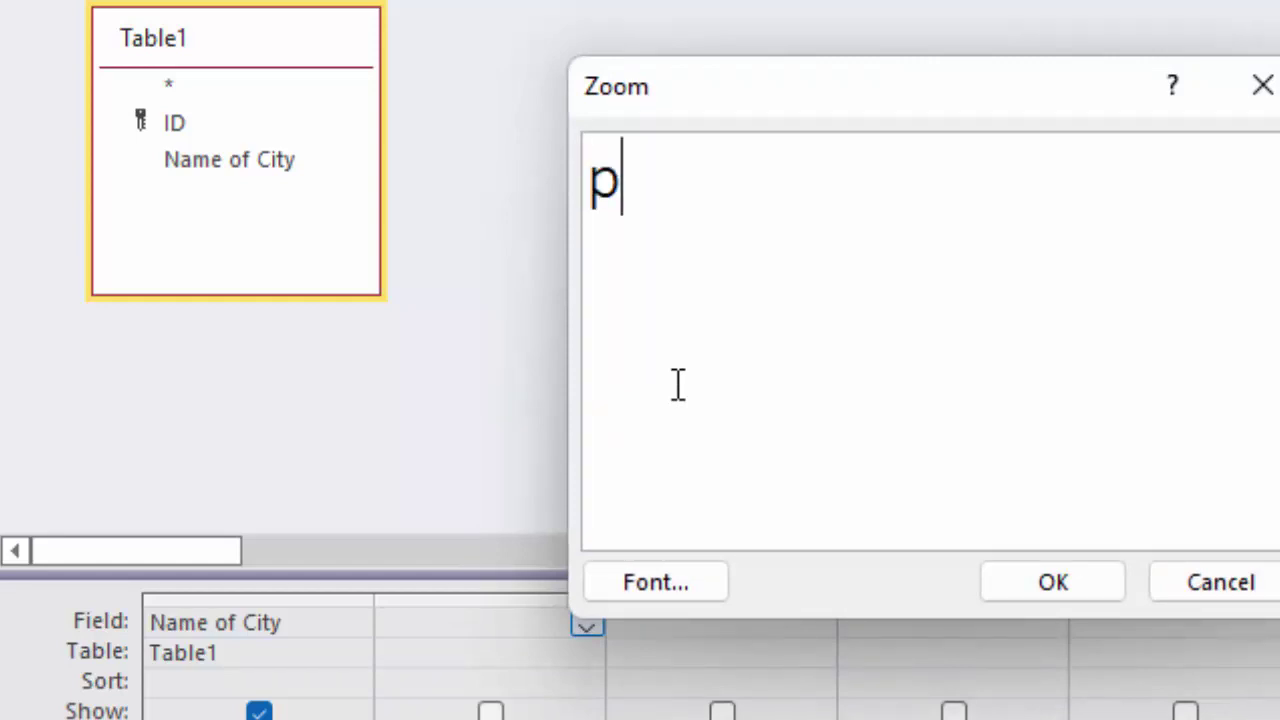
type(":")
type("St")
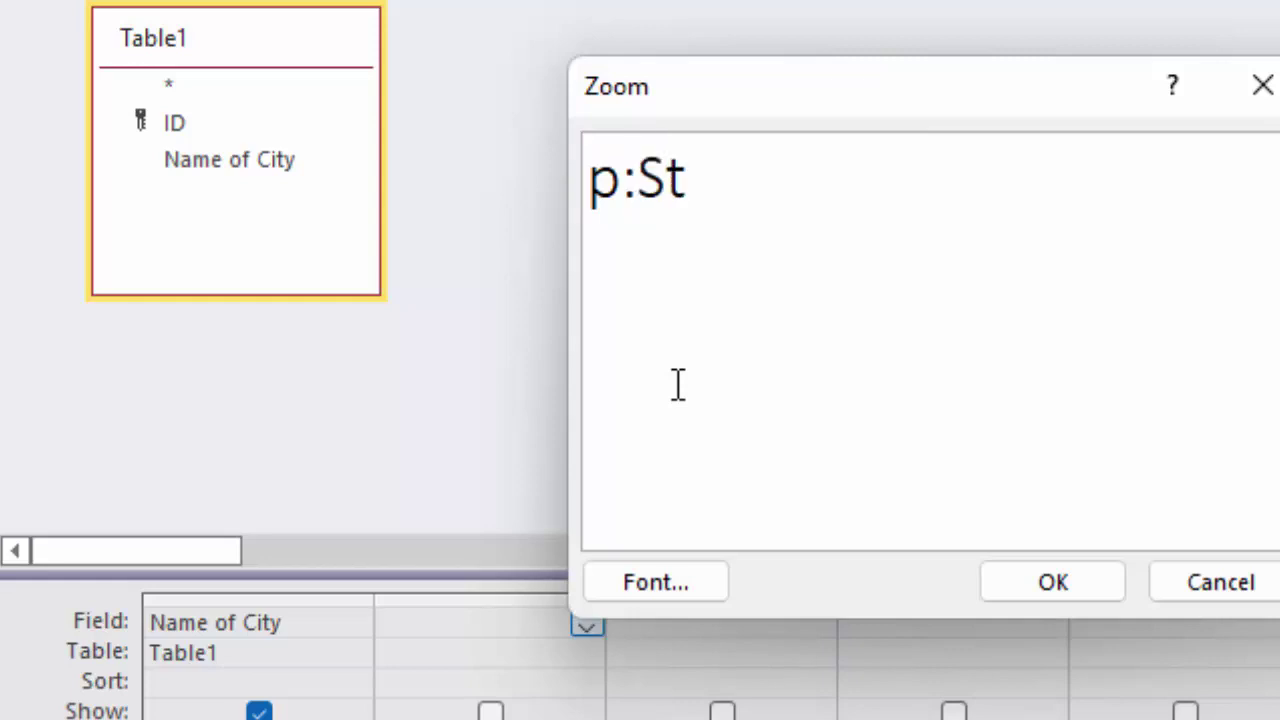
type("r")
type("Conv")
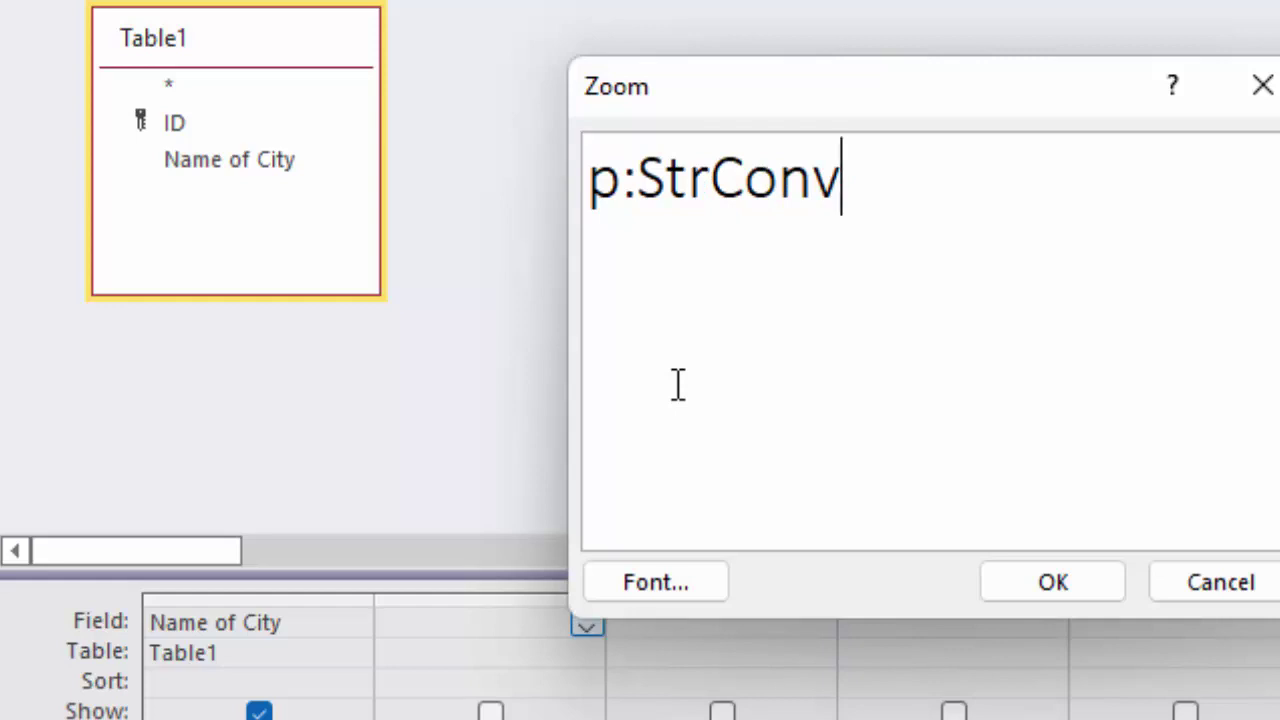
type("(")
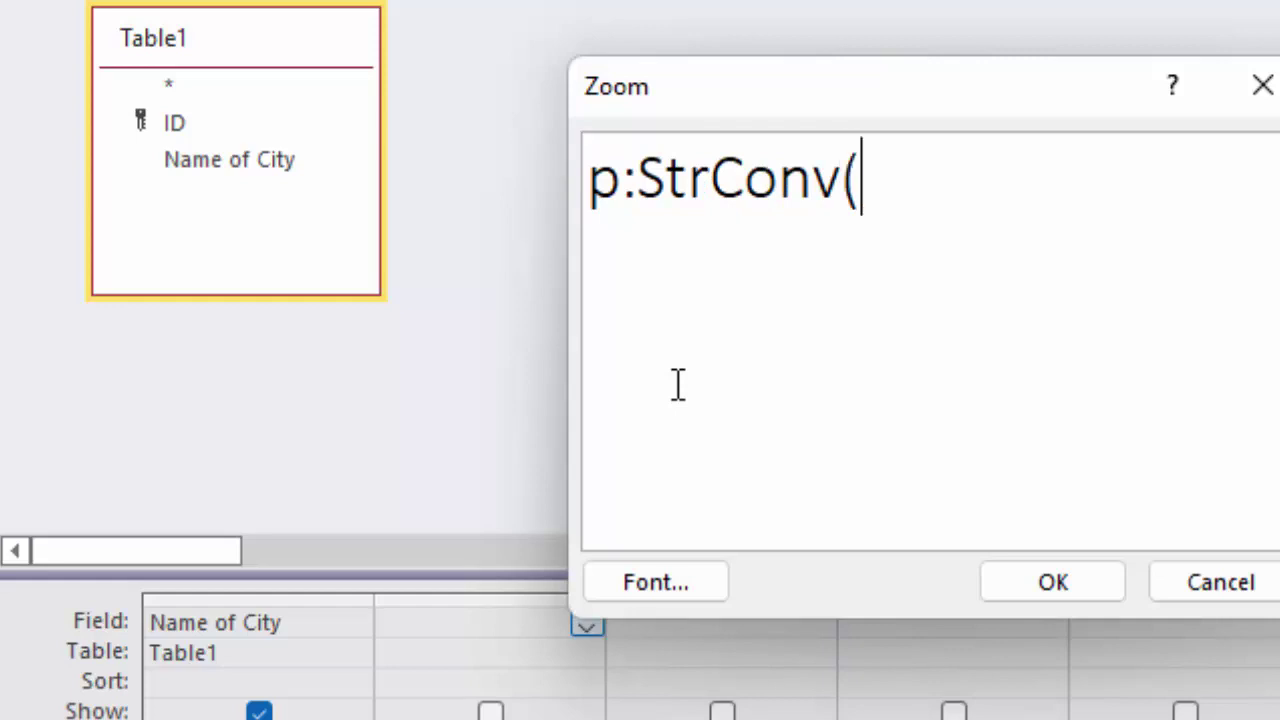
type("[")
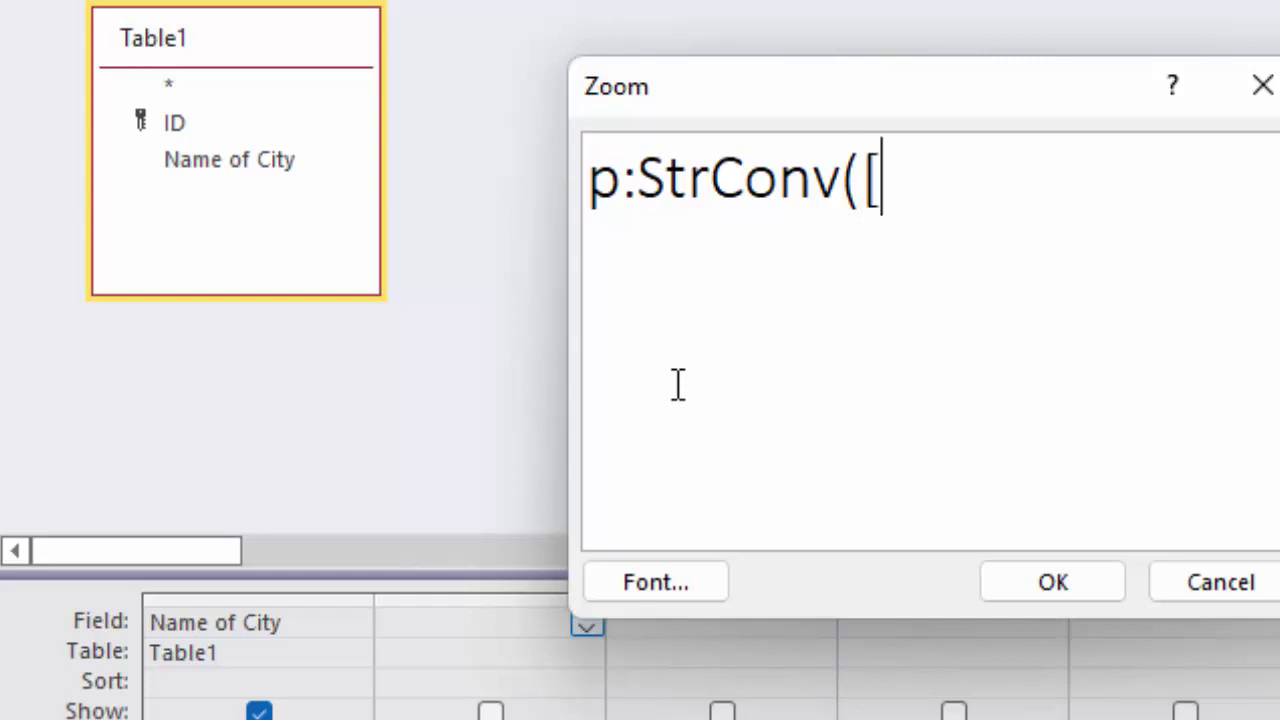
type("Name o")
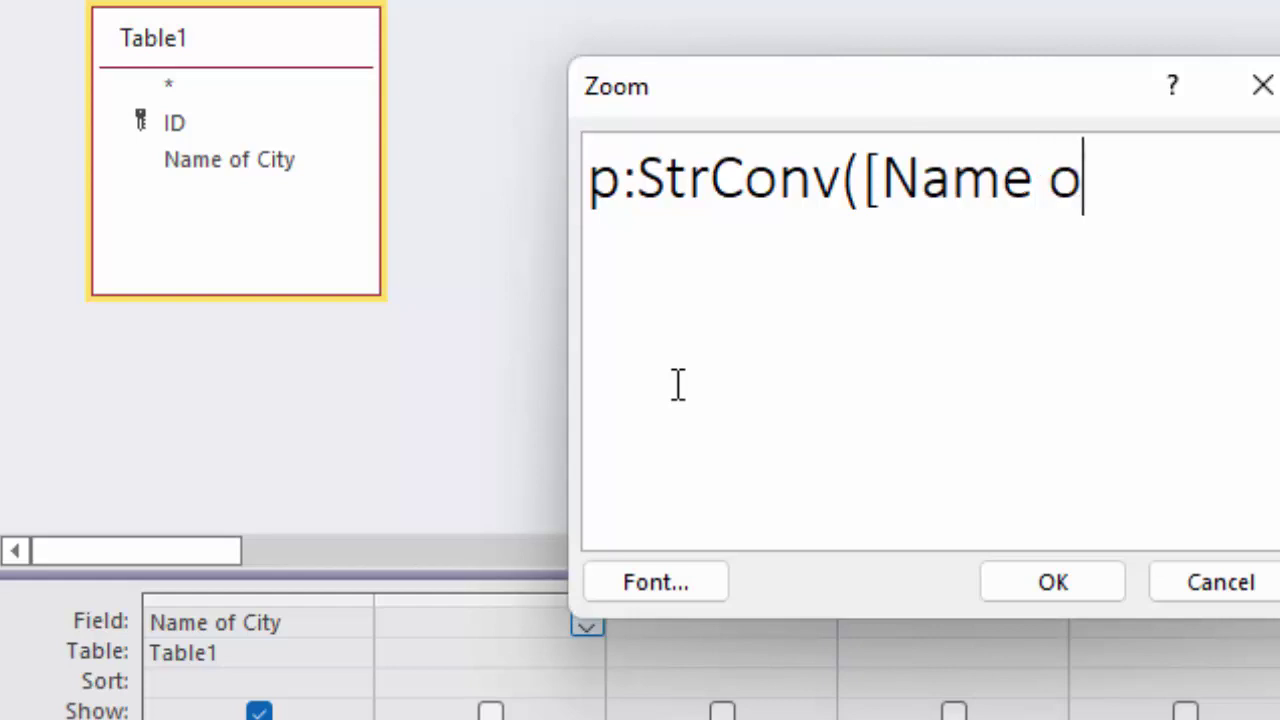
type("f City")
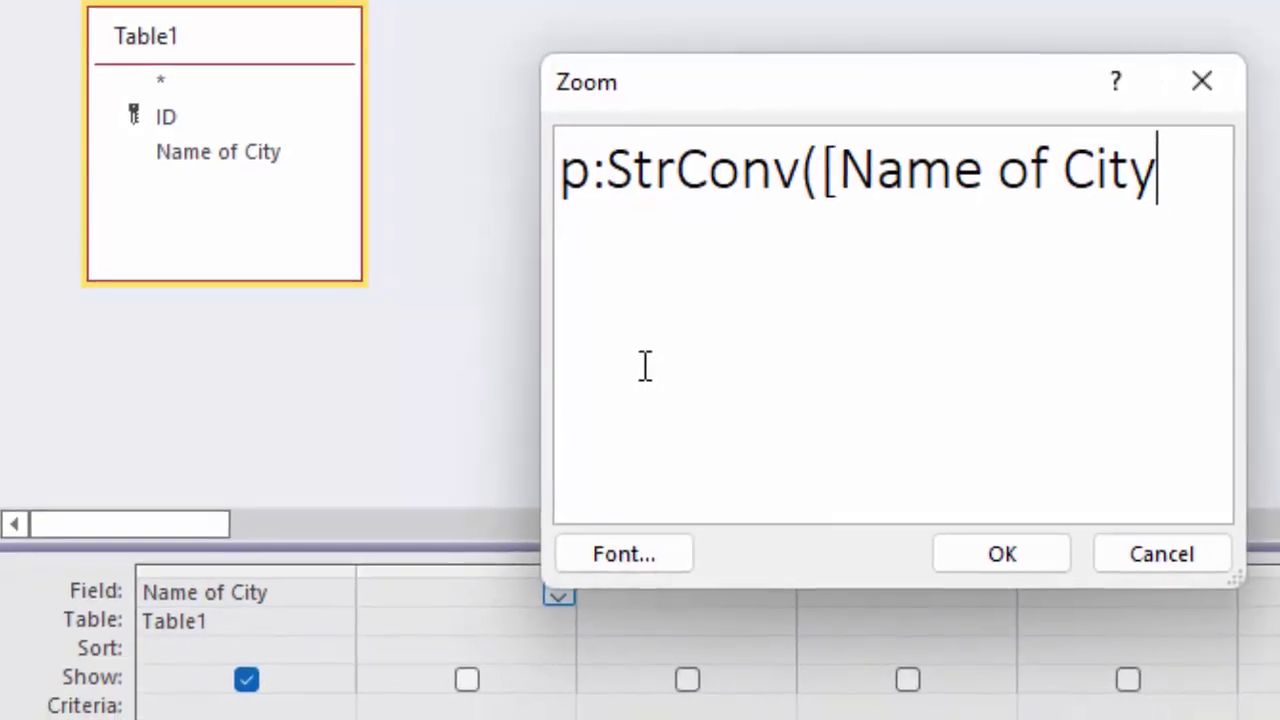
type("]")
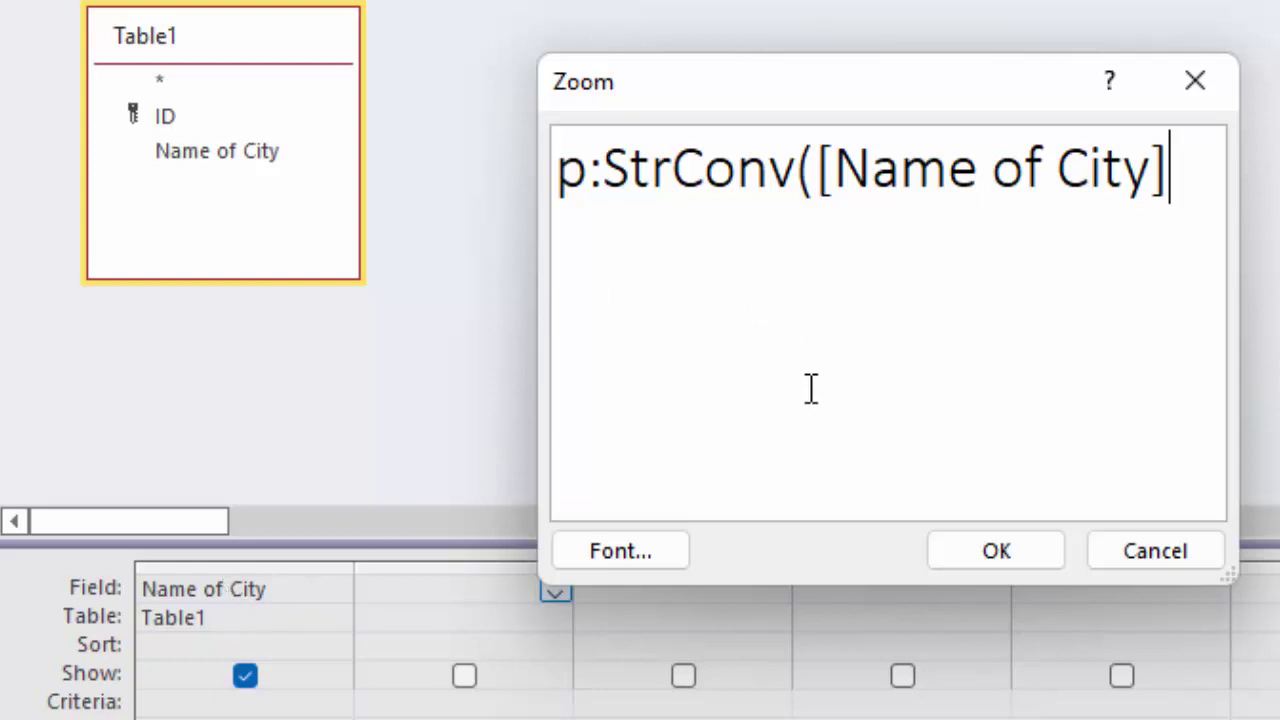
type(",2")
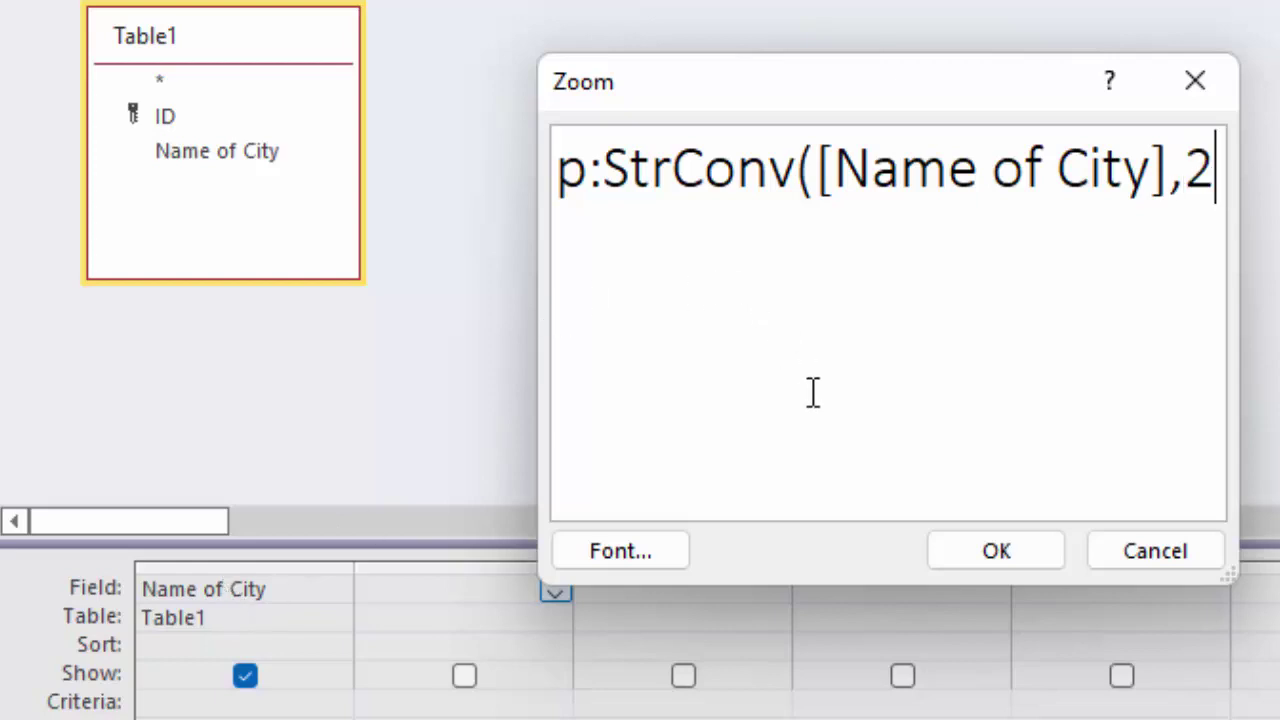
type(")")
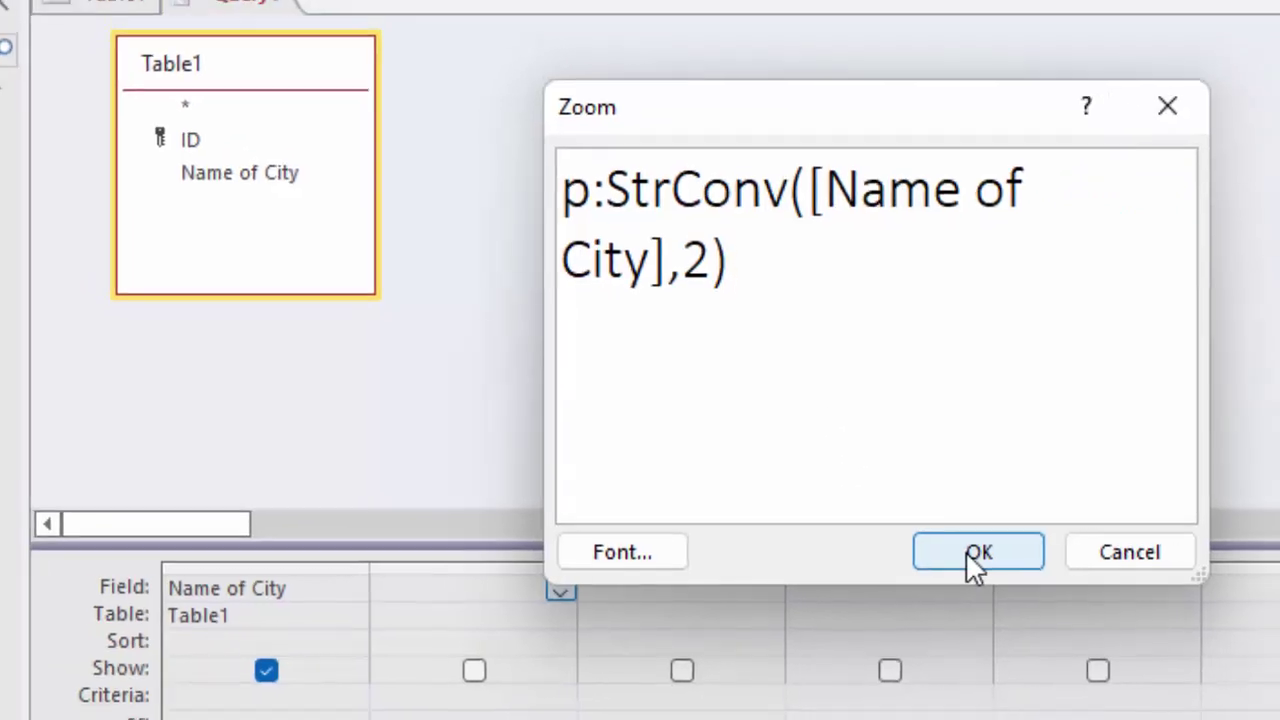
left_click(982, 550)
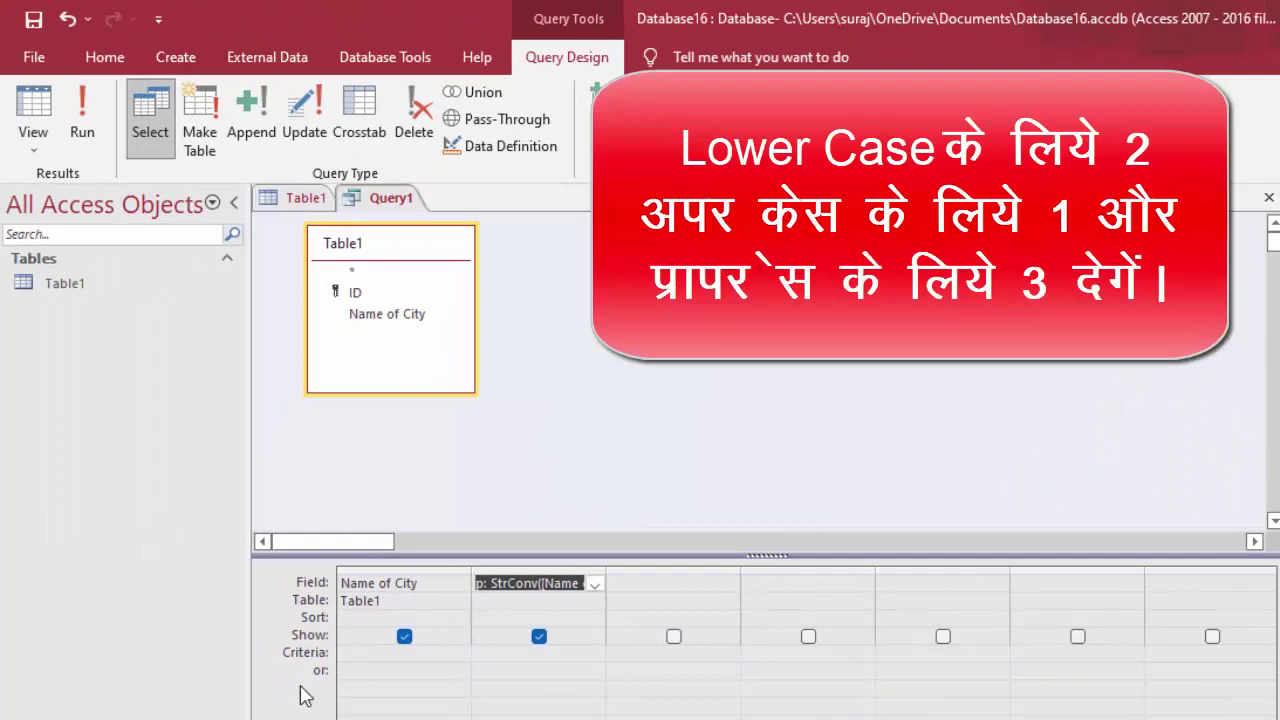
Run the query to see deoria, gorakhpur, lucknow and delhi in column p, then return to Design View
left_click(84, 120)
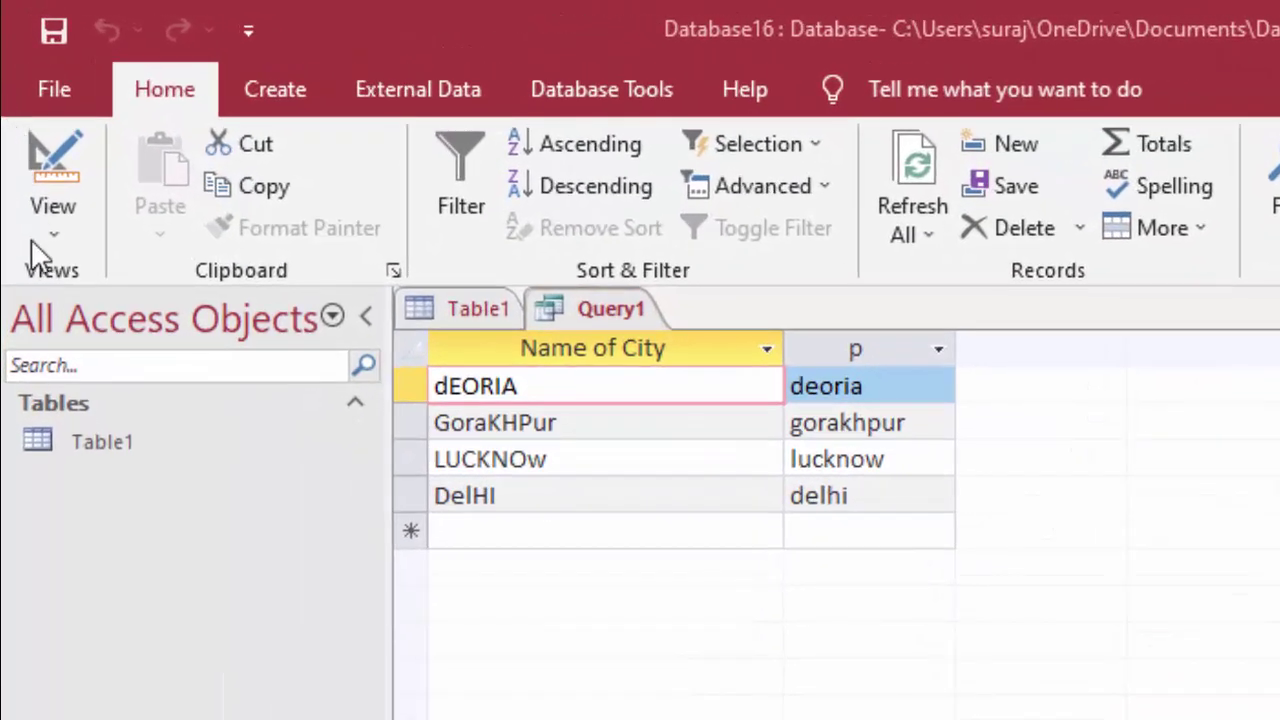
left_click(53, 231)
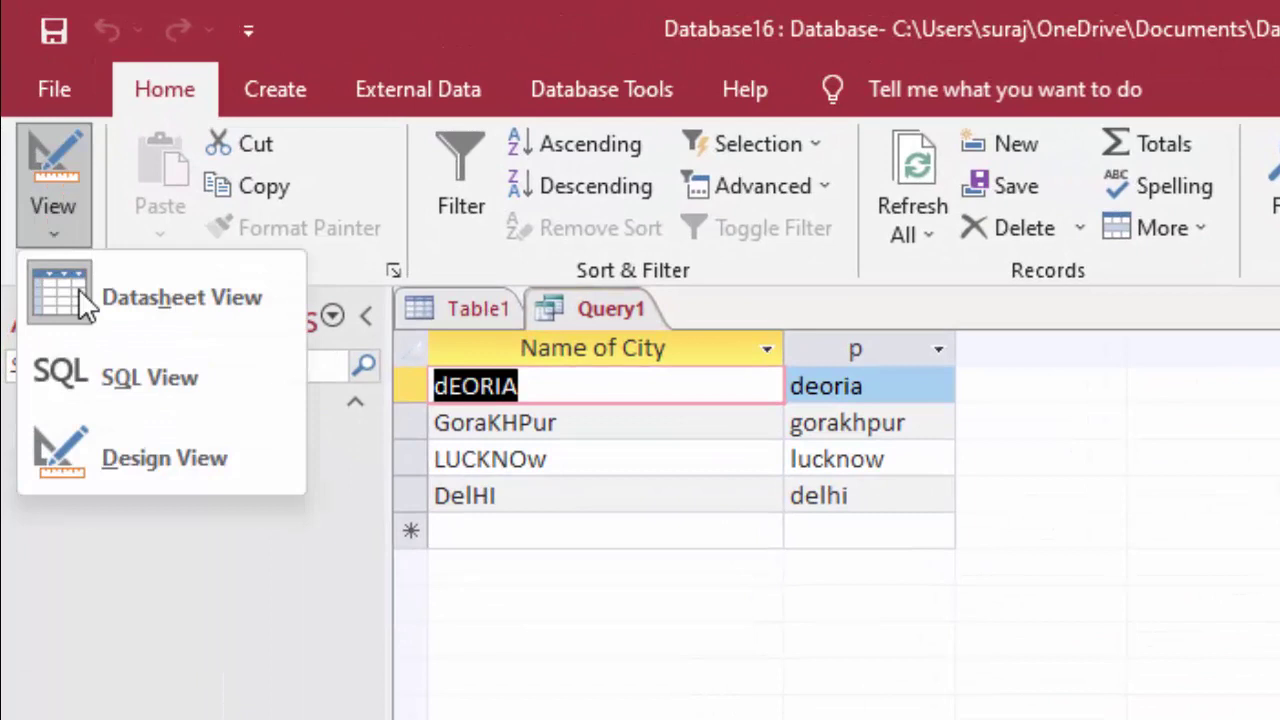
left_click(149, 450)
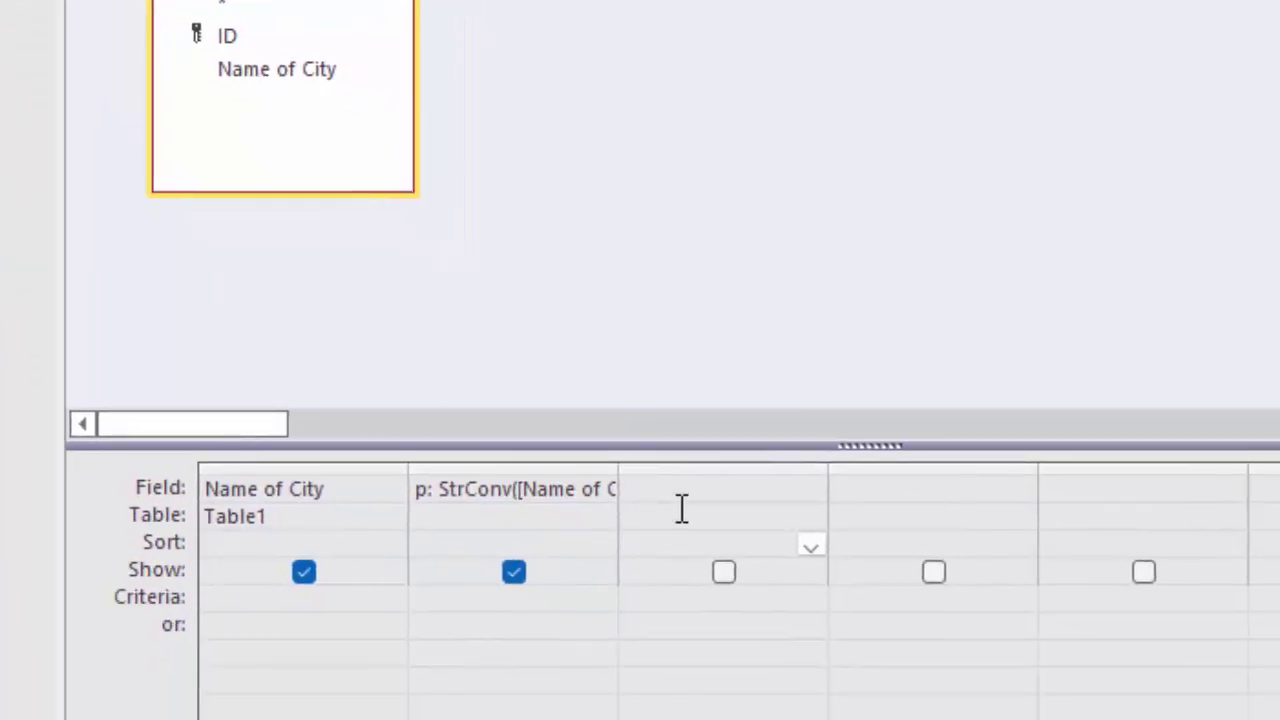
Enter Pc:StrConv([Name of City],3) in the third Field cell using the Zoom box
left_click(690, 491)
type("Pc:S")
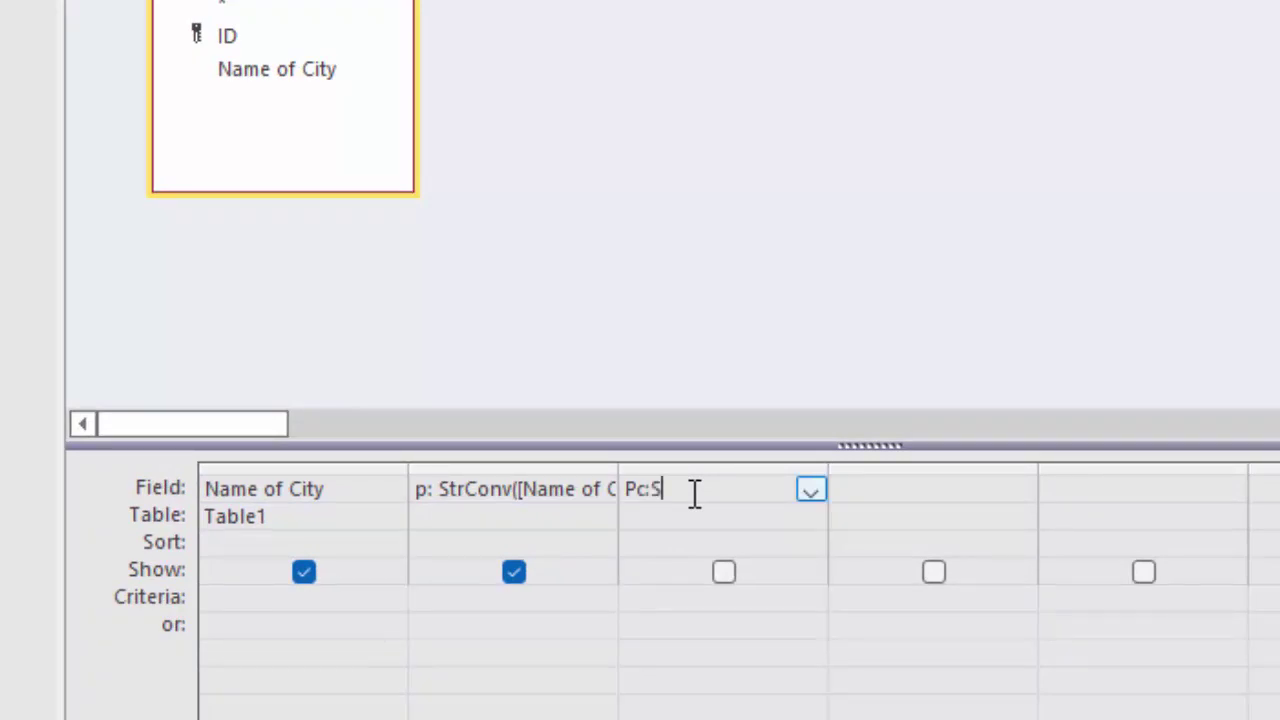
type("trC")
type("o")
key("BackSpace")
type("n(")
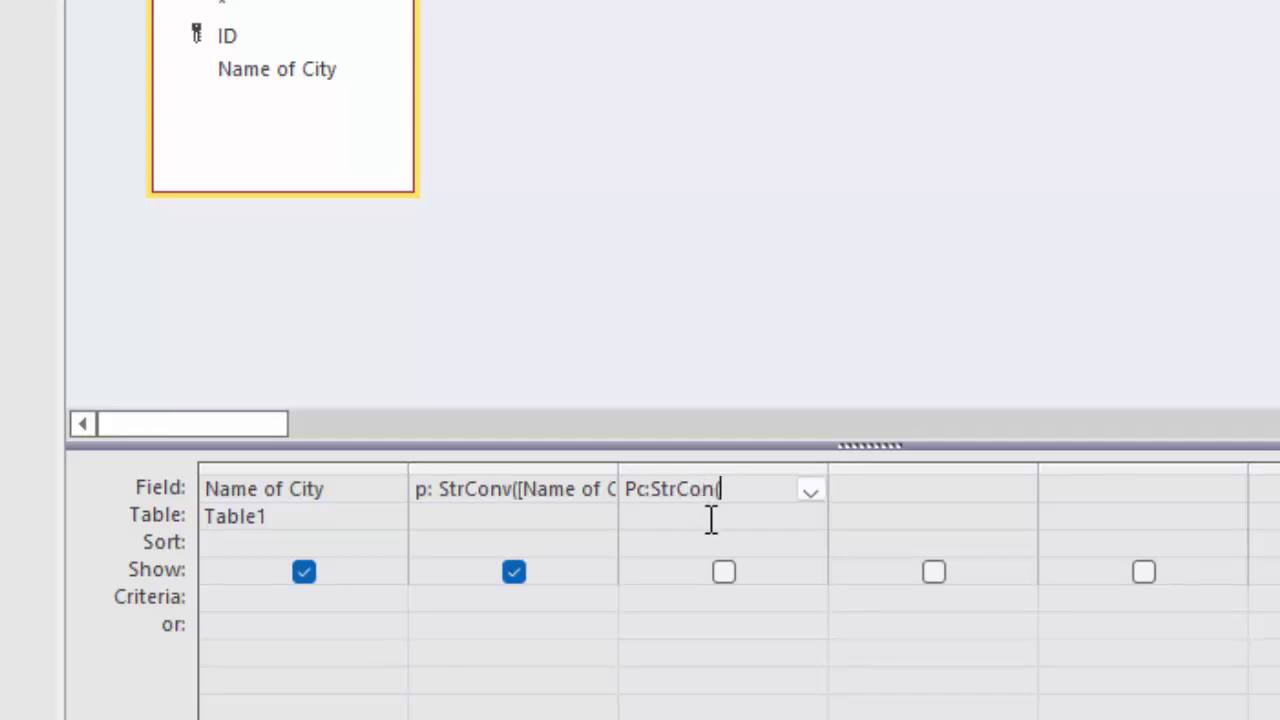
right_click(760, 487)
key("z")
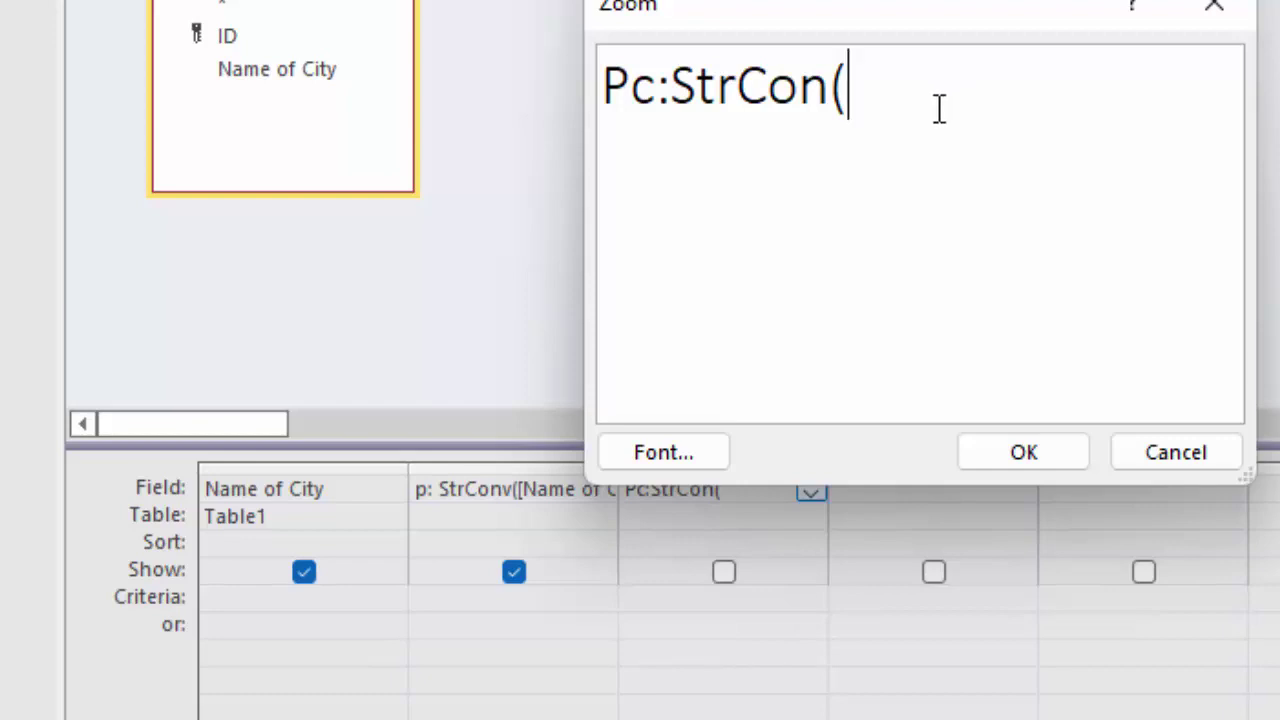
type("v")
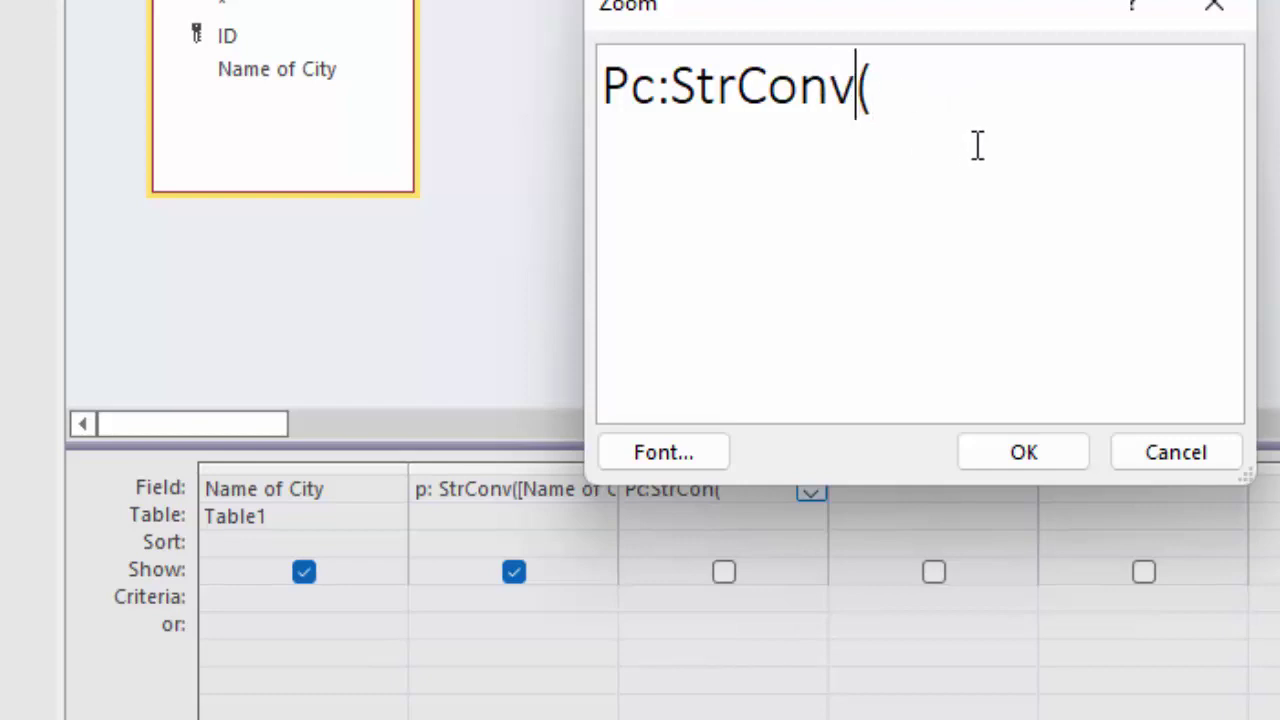
left_click(968, 110)
type("[")
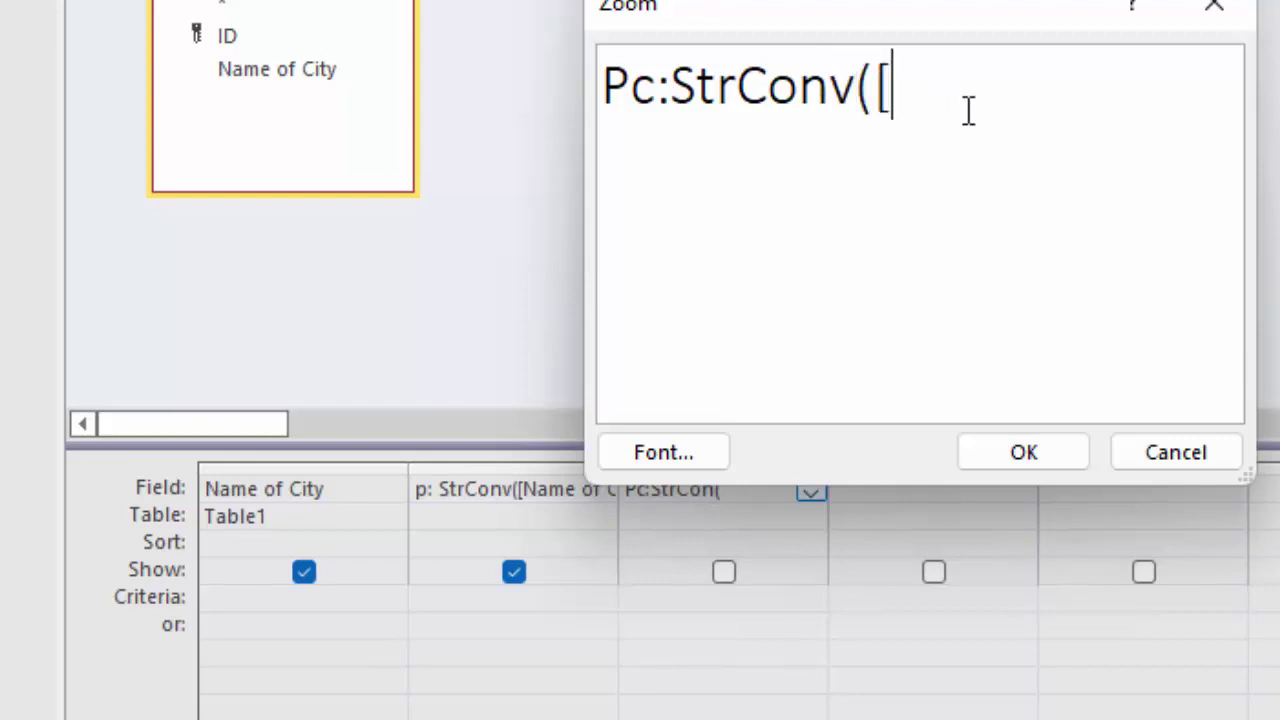
type("Name of C")
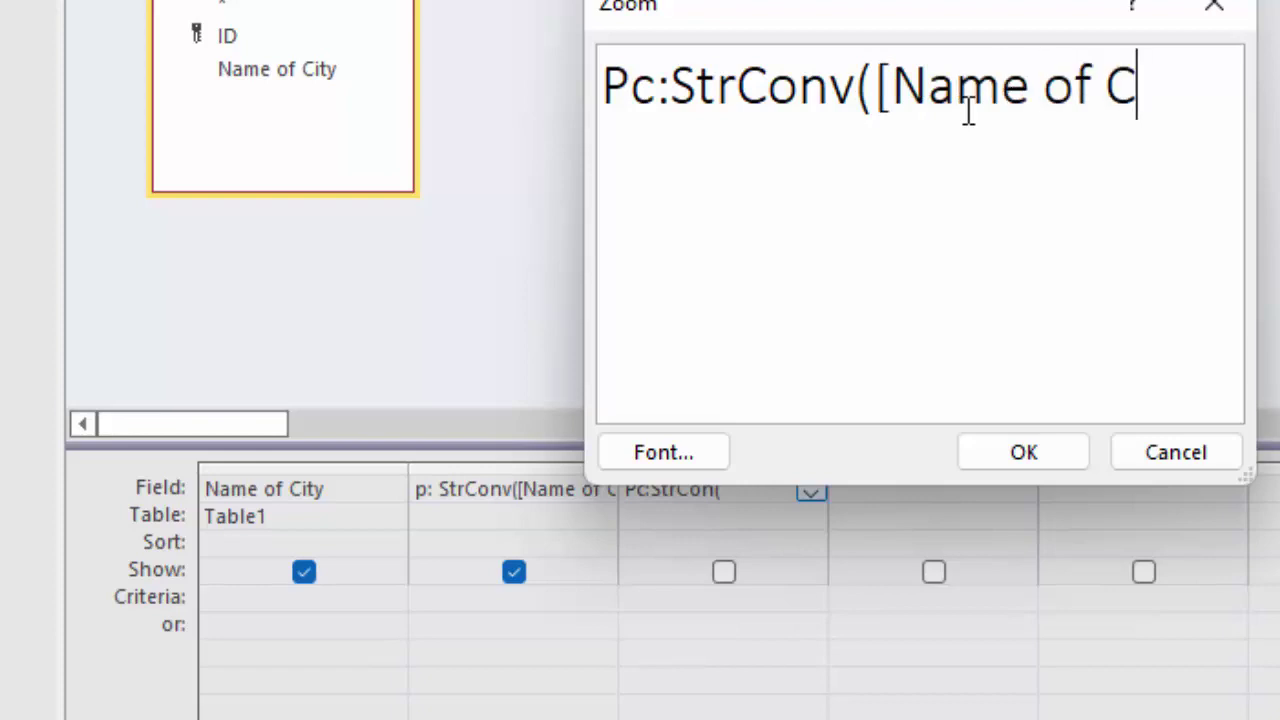
type("ity")
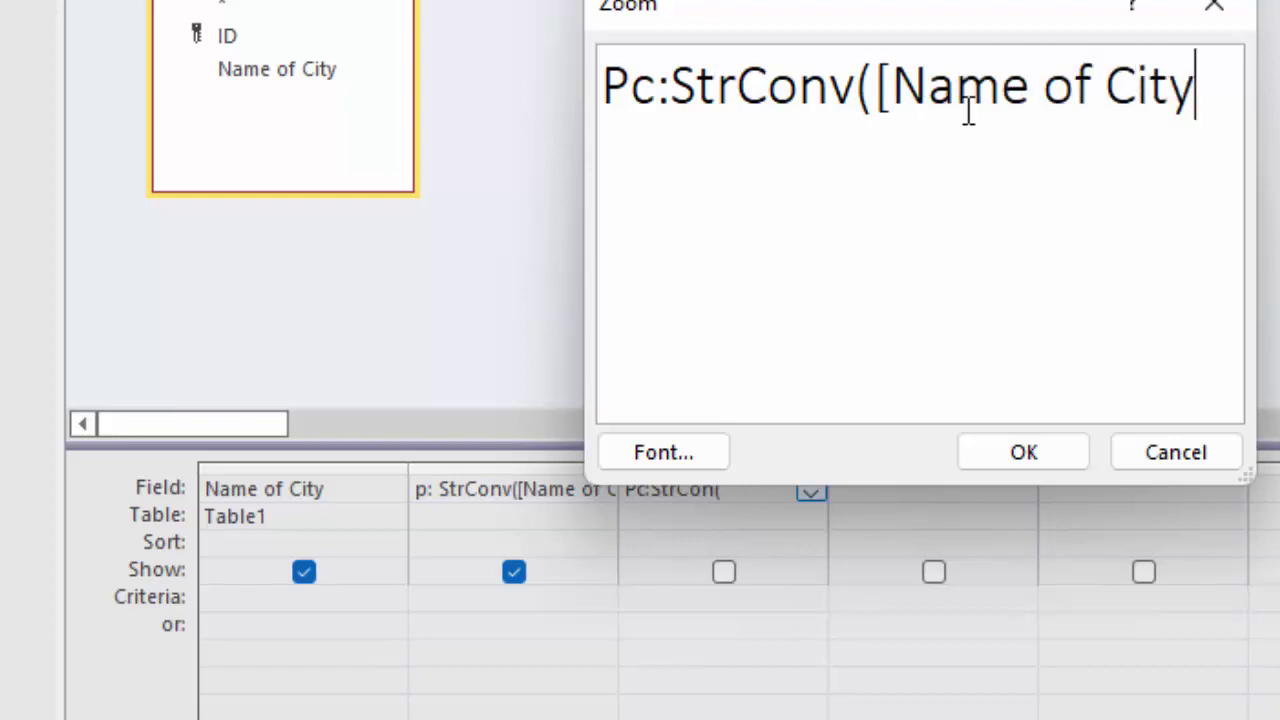
type("]")
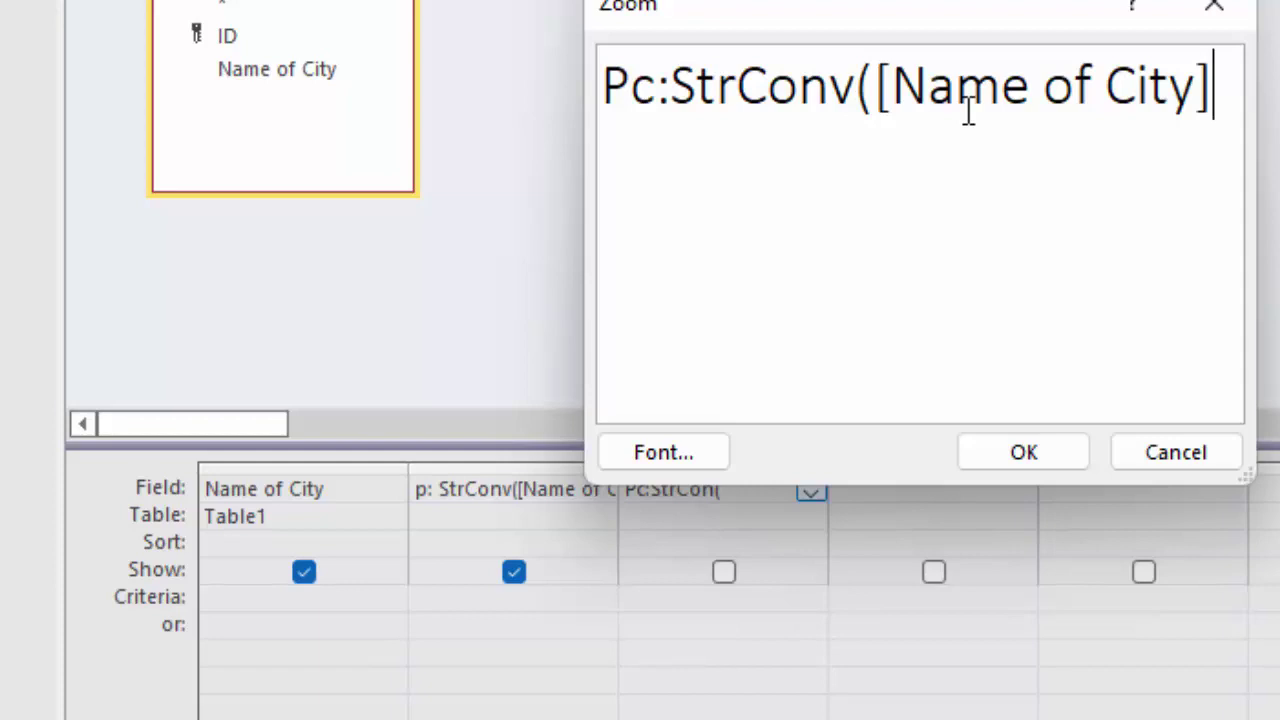
type(",")
type("3")
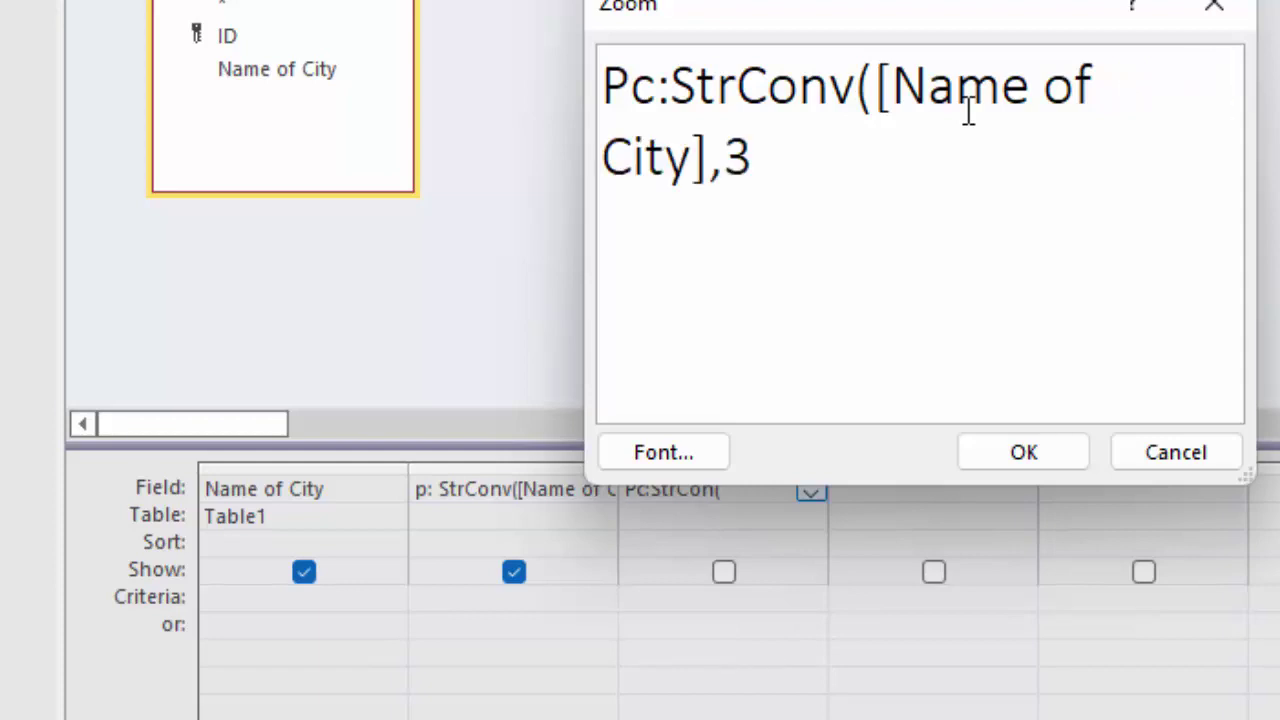
type(")")
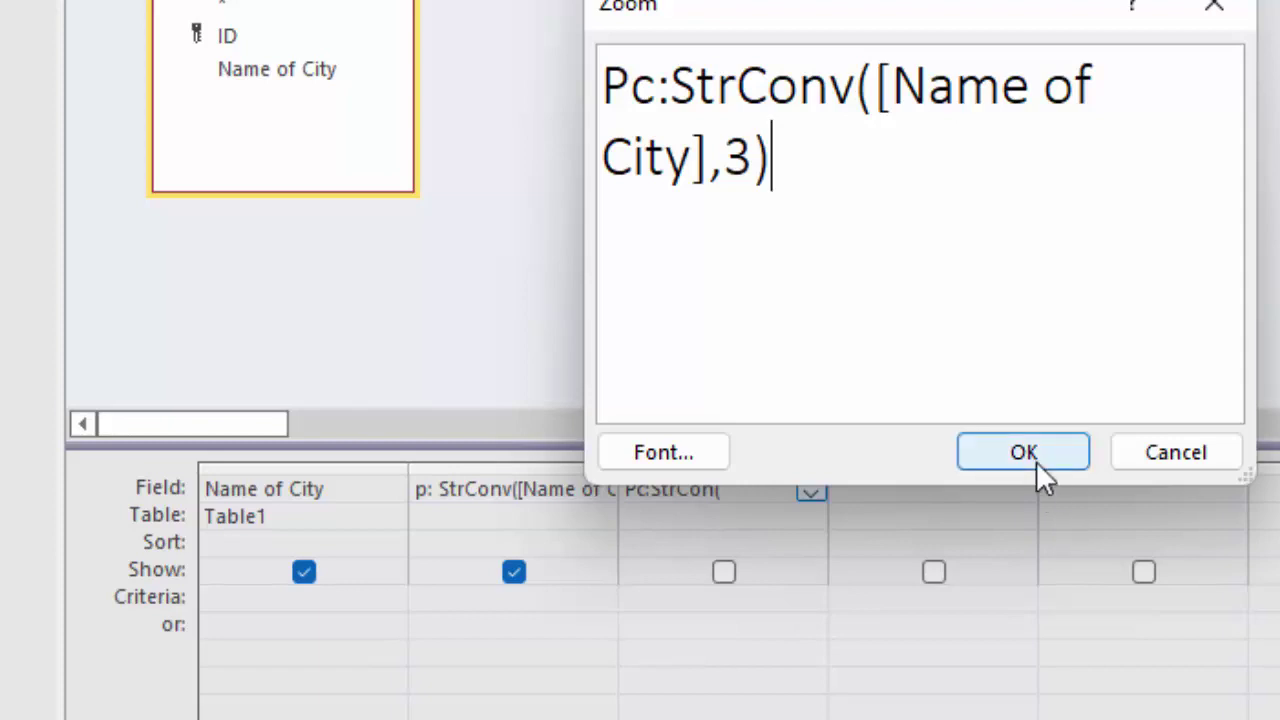
left_click(1036, 461)
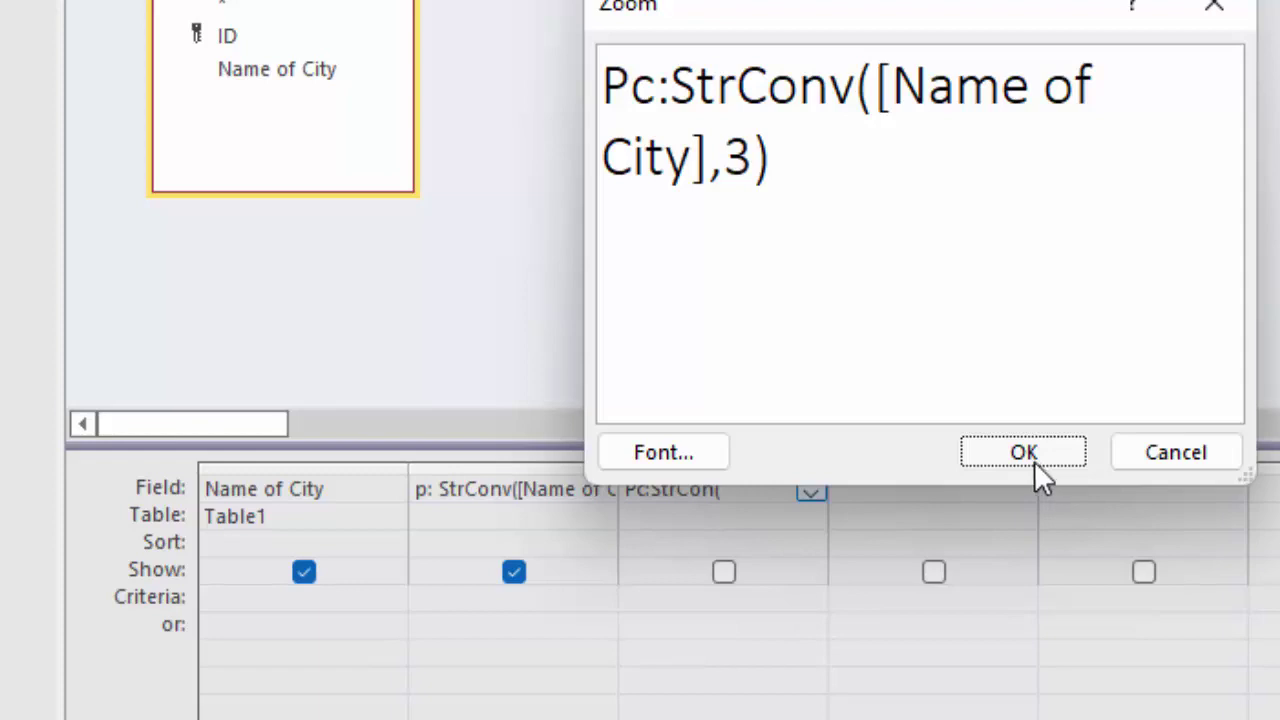
left_click(1034, 461)
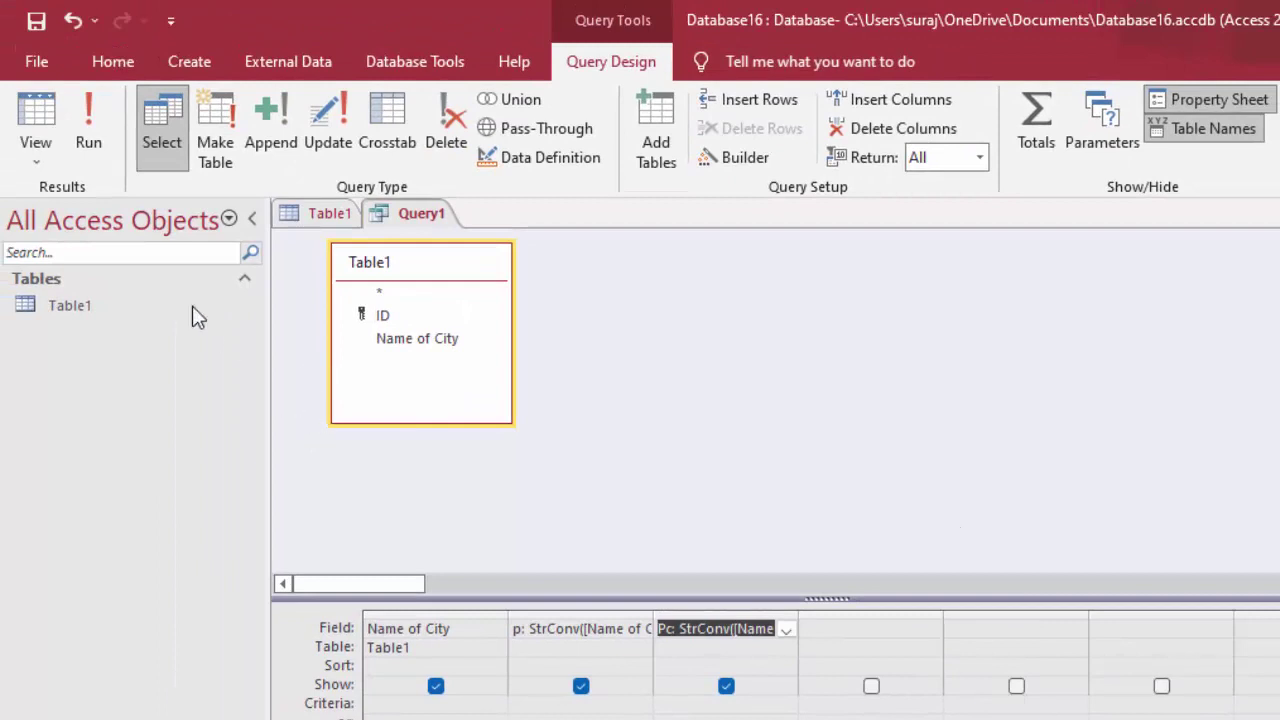
Run the query to check Pc gives Deoria, Gorakhpur, Lucknow and Delhi, then return to Design View
left_click(92, 128)
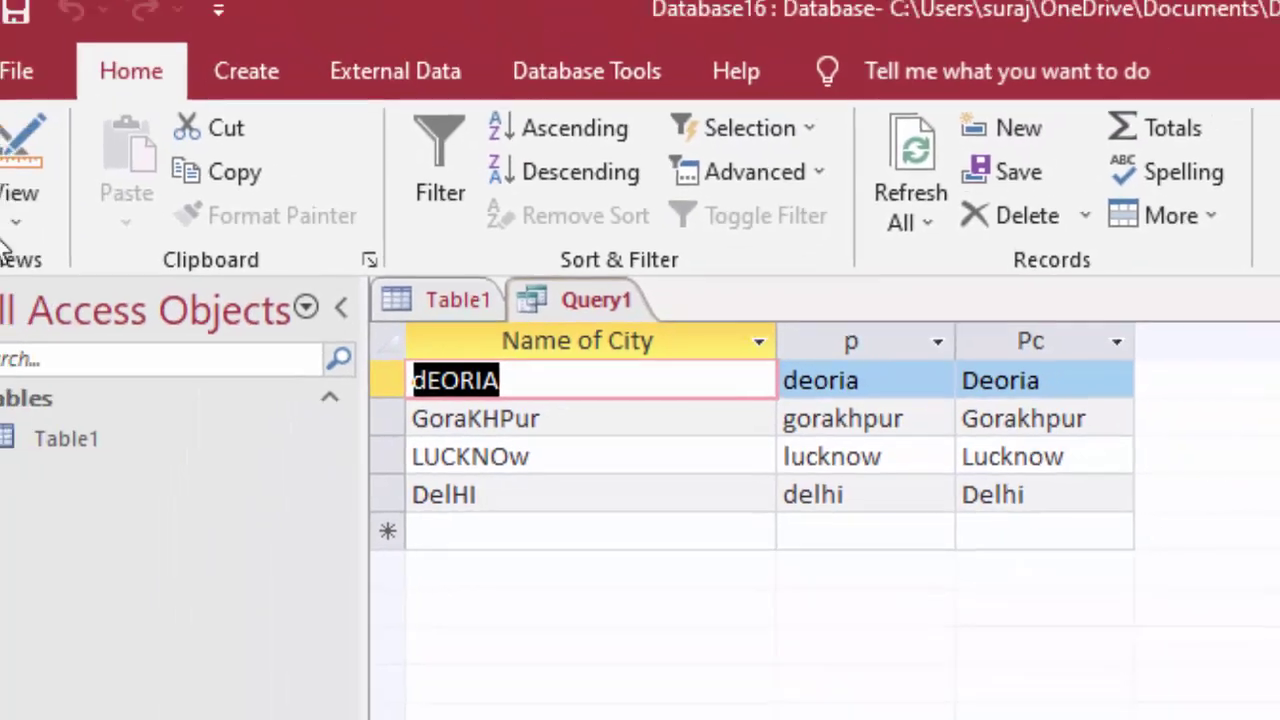
left_click(50, 215)
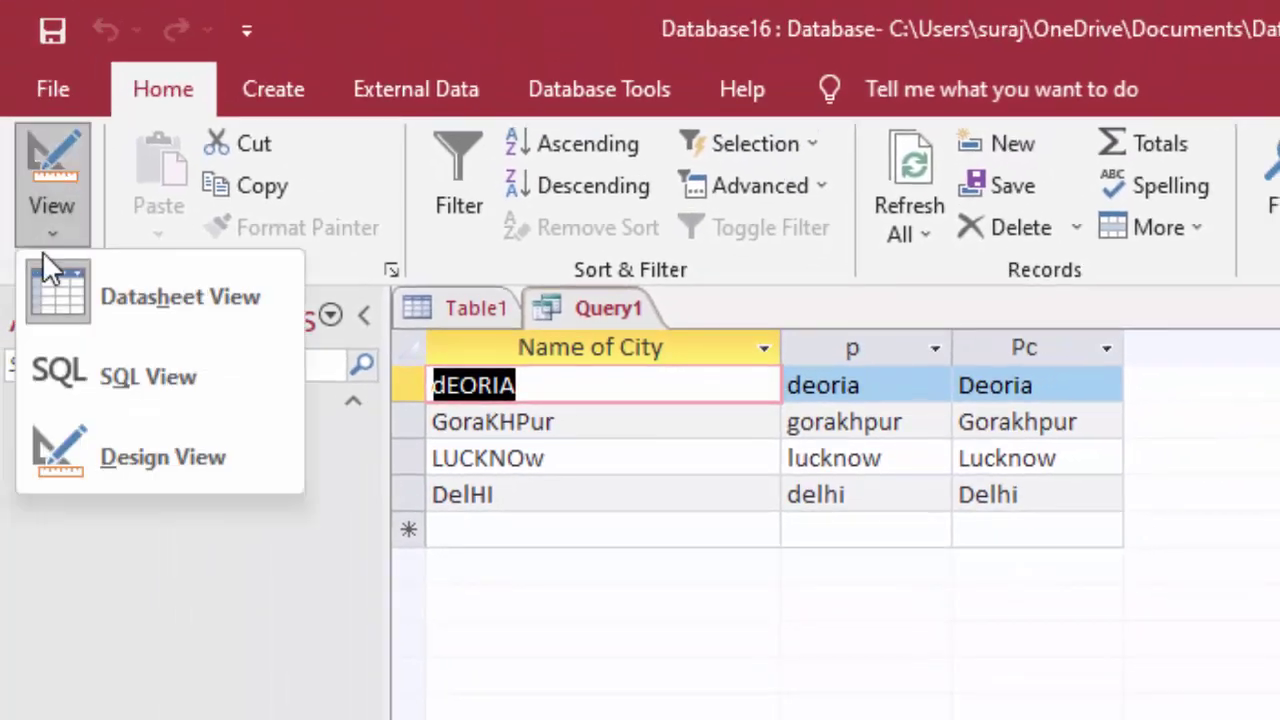
left_click(117, 449)
Enter Uc:StrConv([Name of City],1) in the fourth Field cell using the Zoom box
left_click(596, 250)
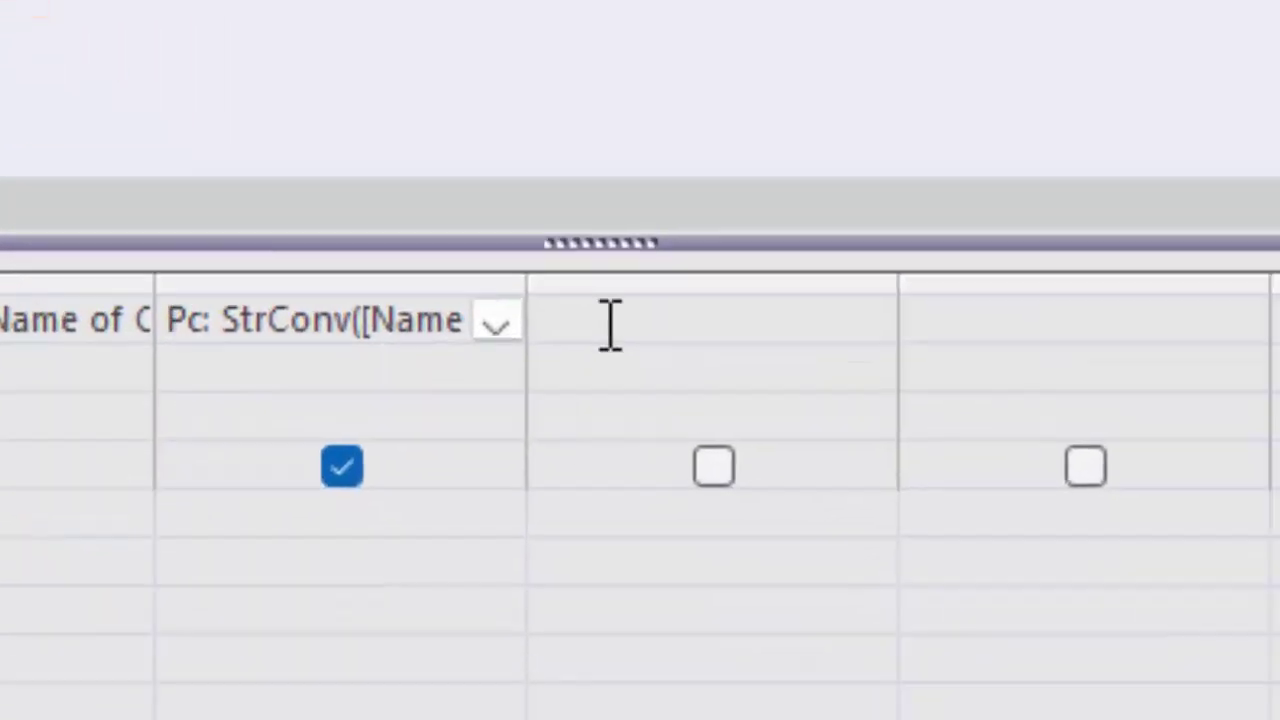
type("Uc:")
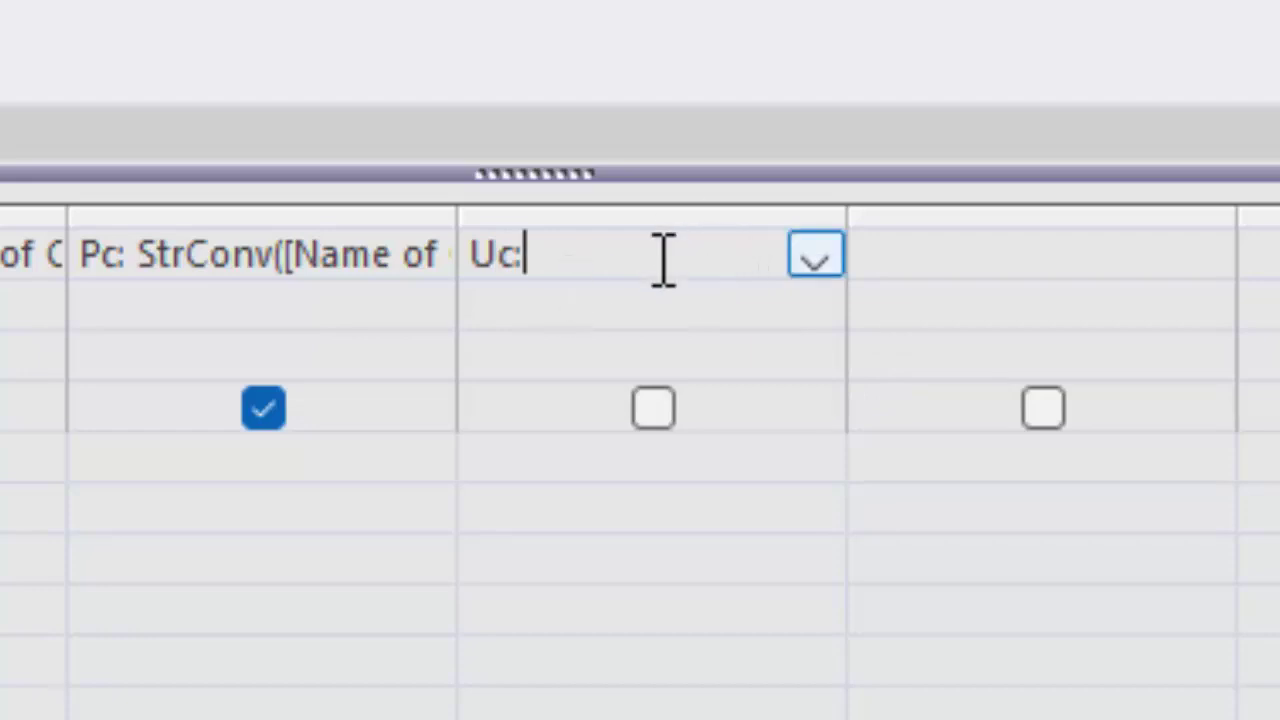
right_click(664, 260)
left_click(740, 712)
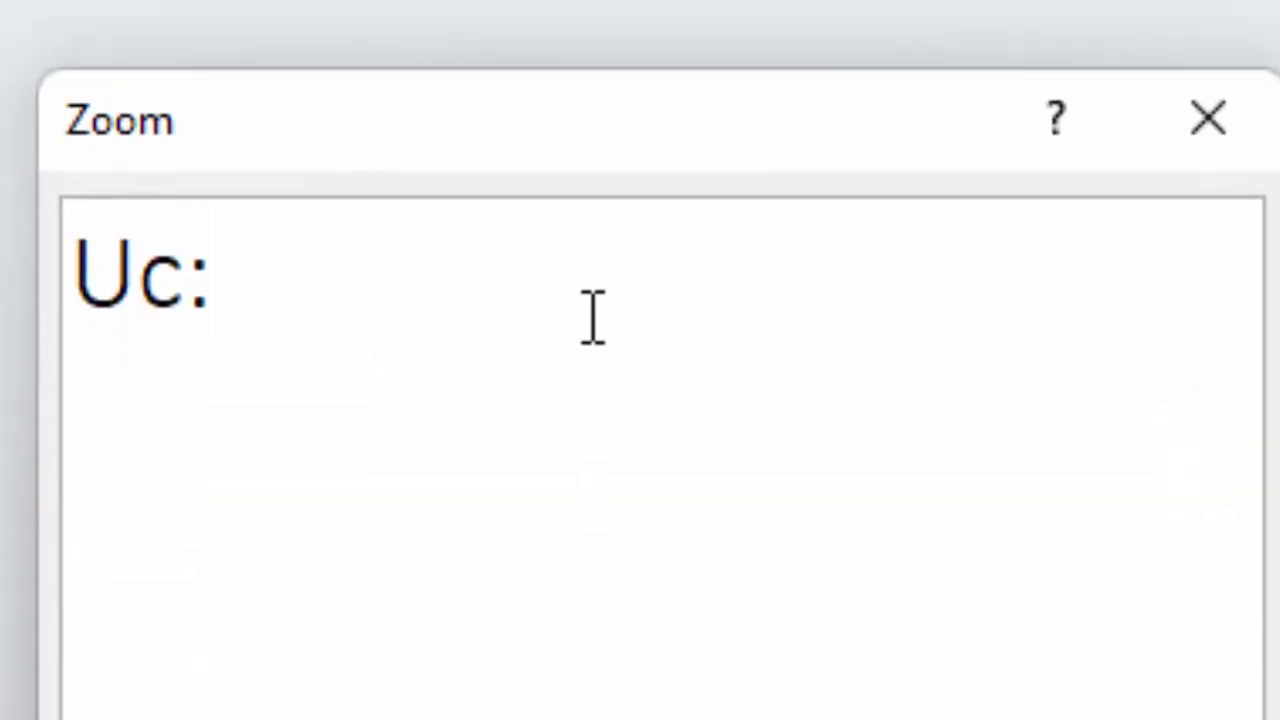
type("StrCo")
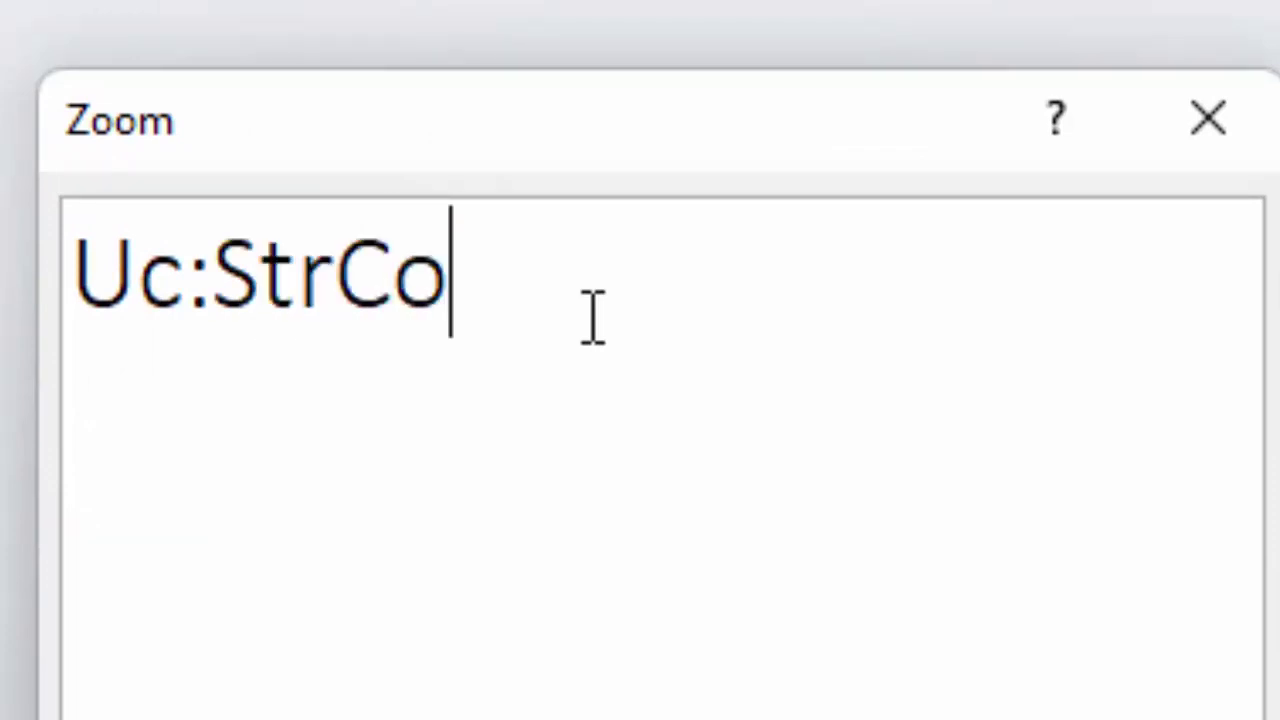
type("nv(")
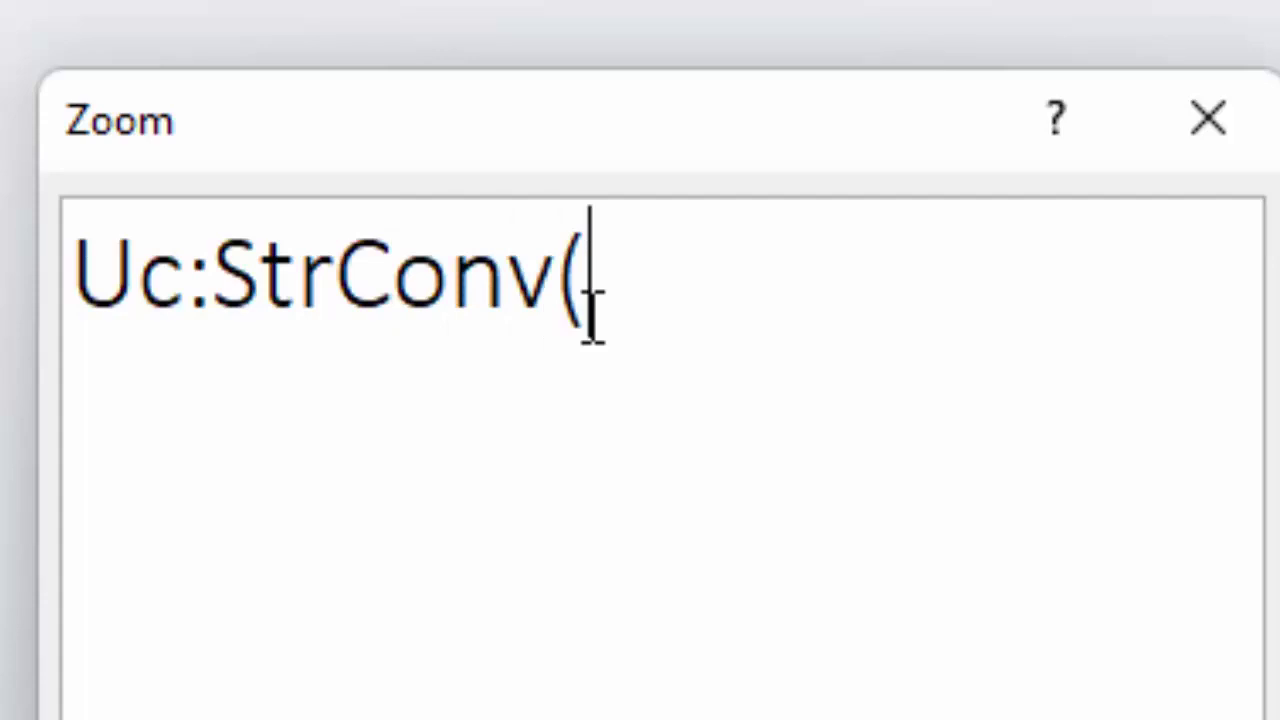
type("[Name of ")
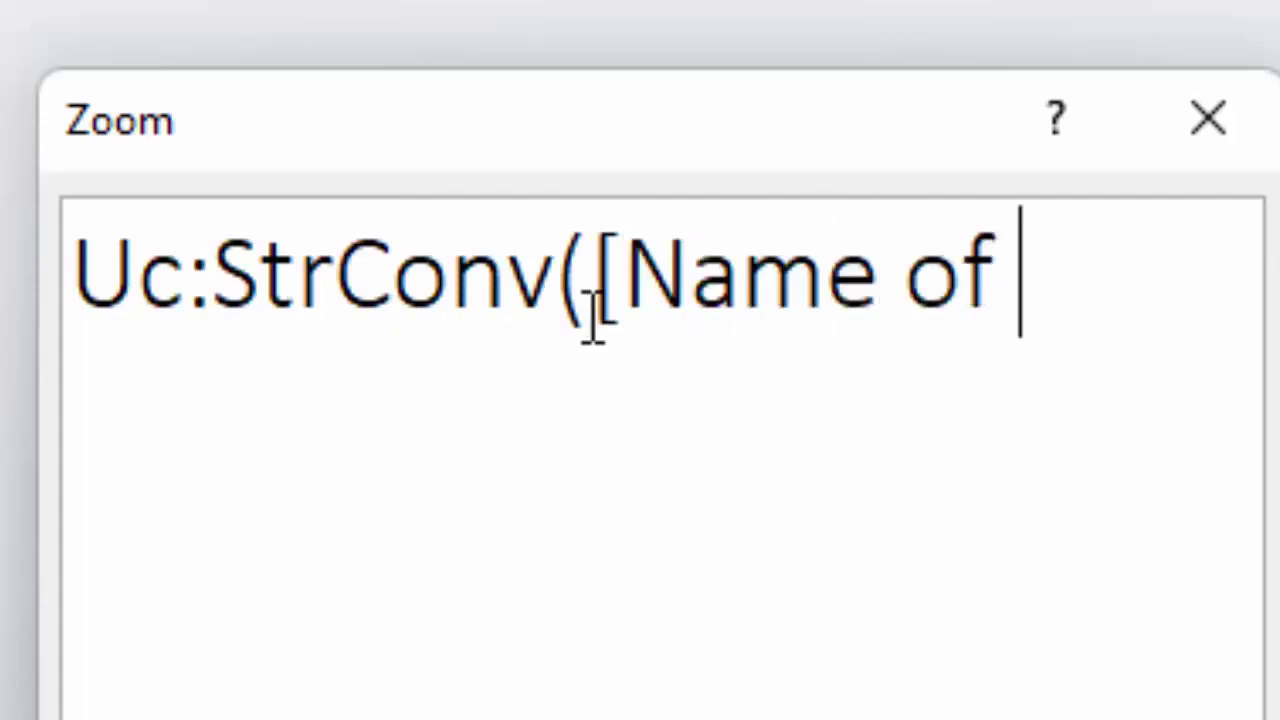
type("City]")
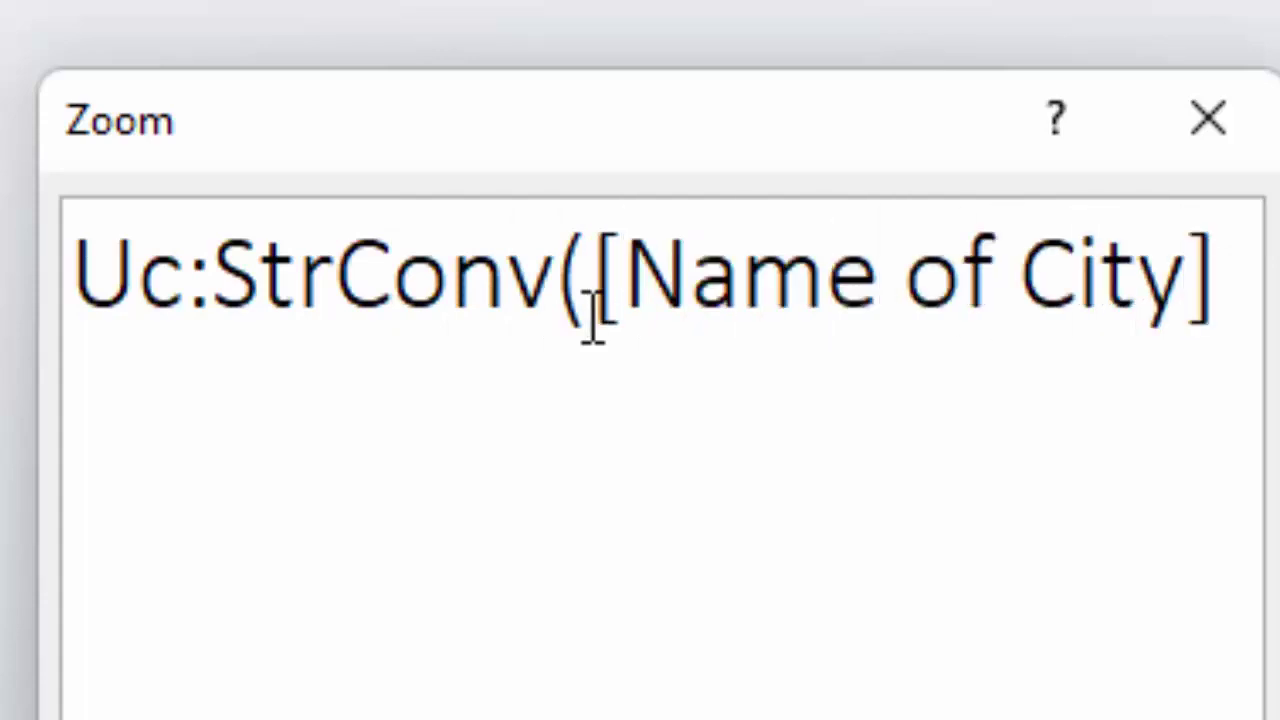
type(",")
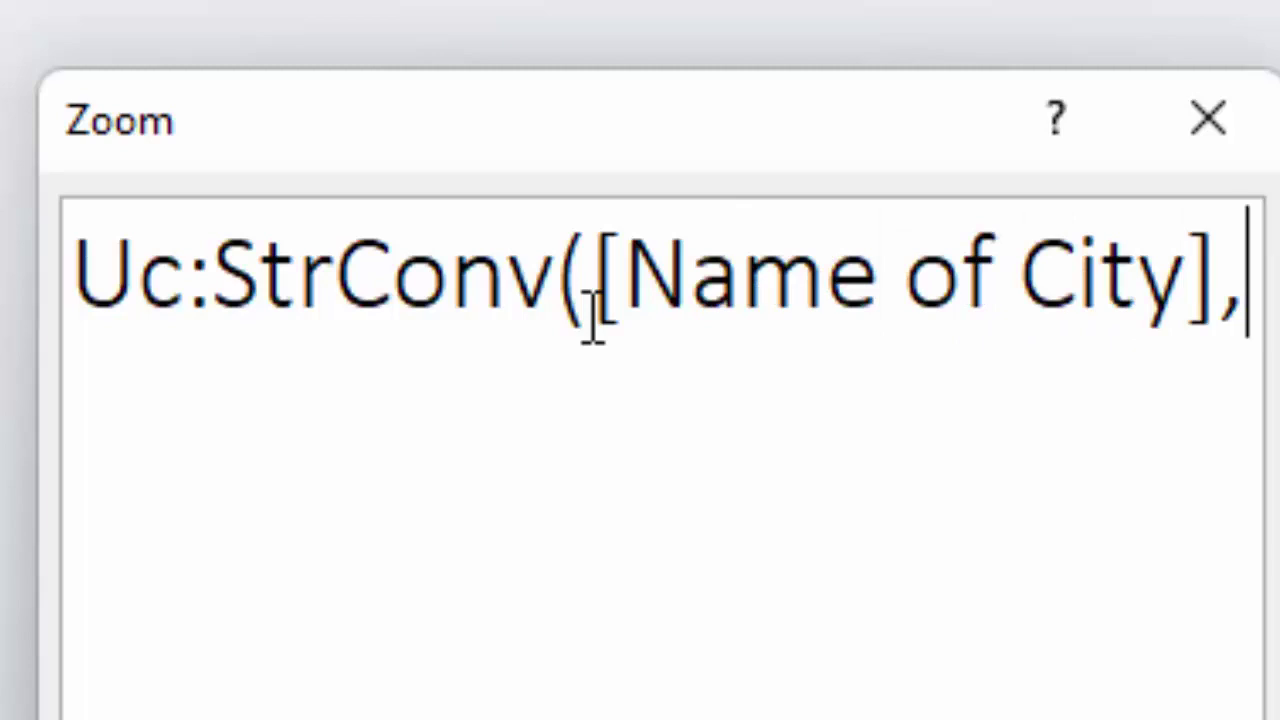
type("1")
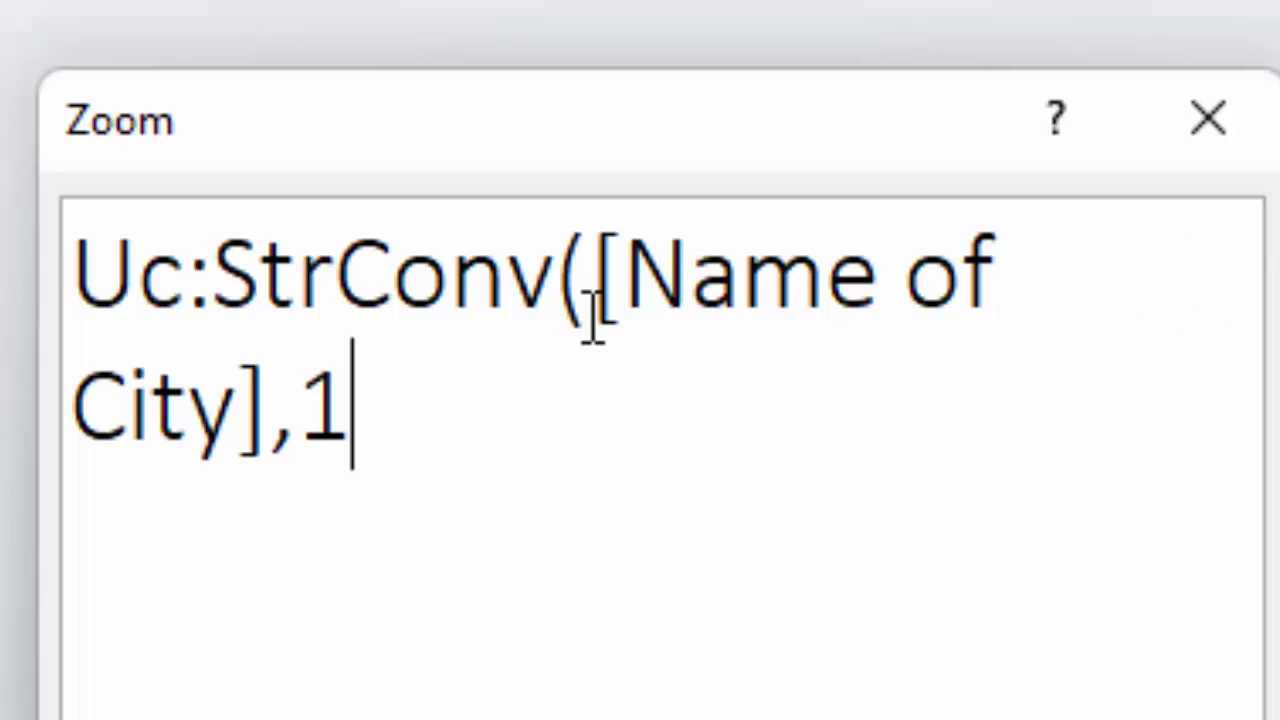
type(")")
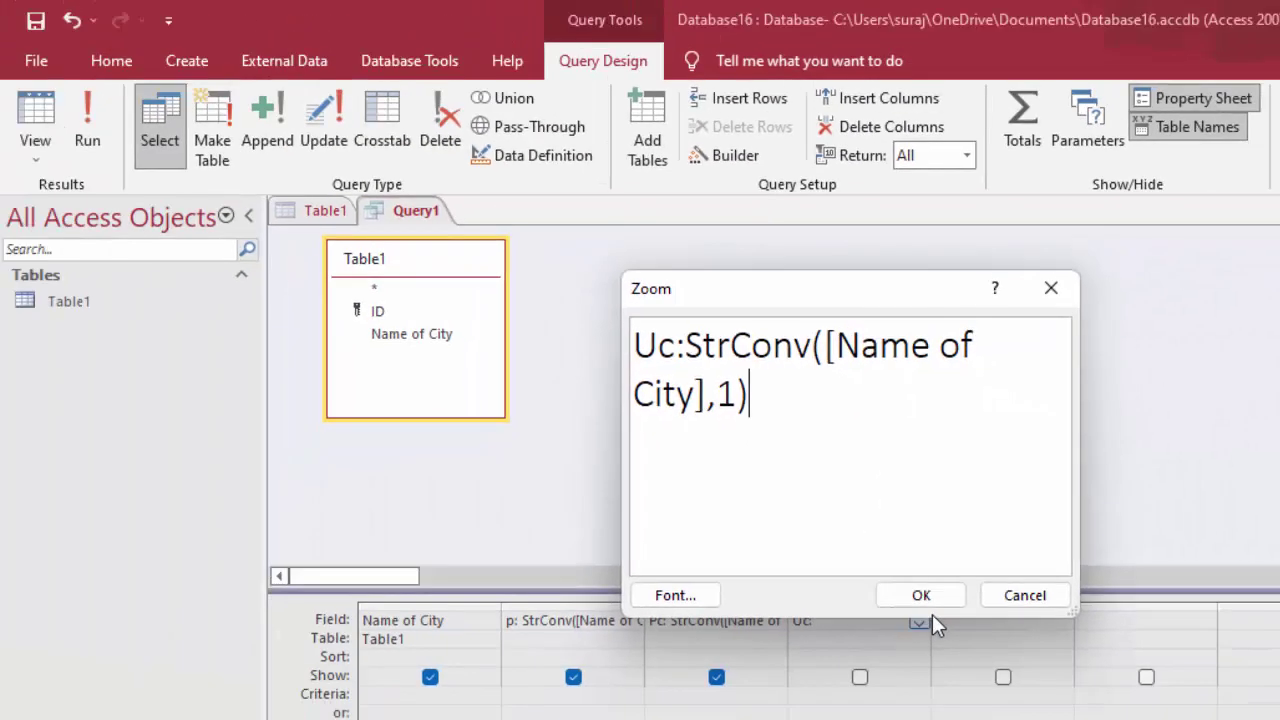
left_click(921, 595)
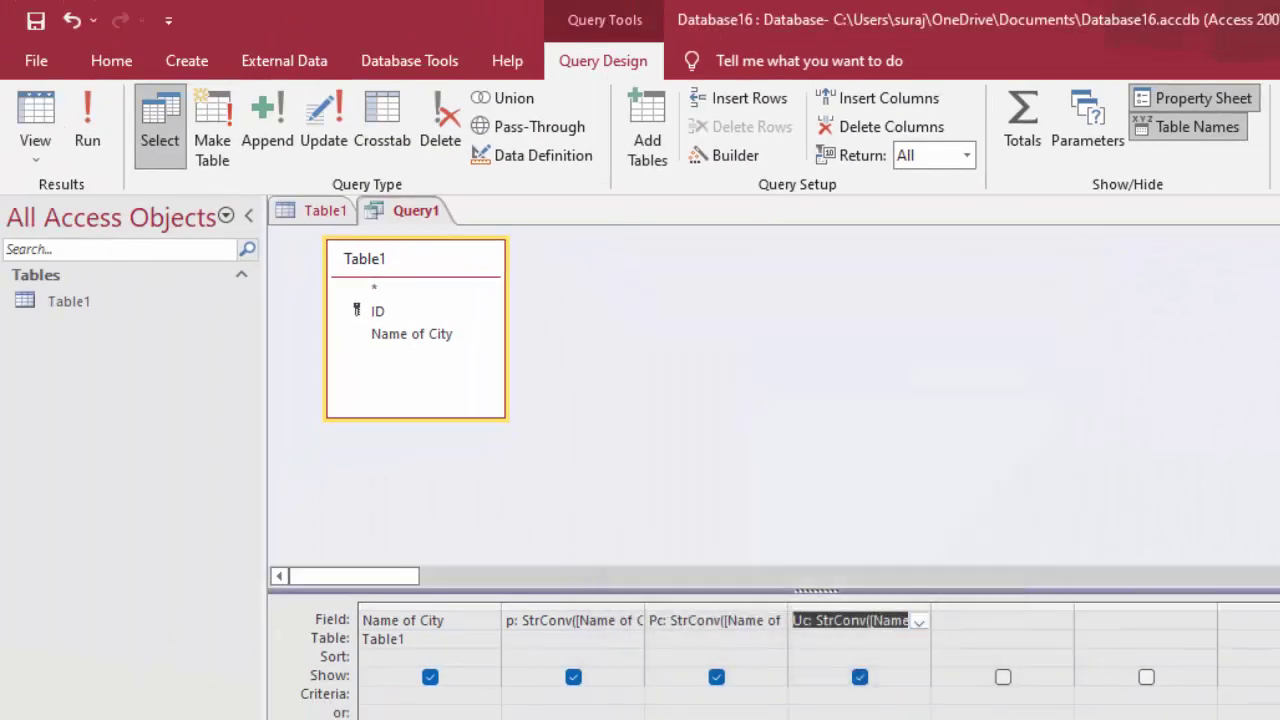
Run the query to view uppercase Uc values DEORIA, GORAKHPUR, LUCKNOW and DELHI
left_click(80, 130)
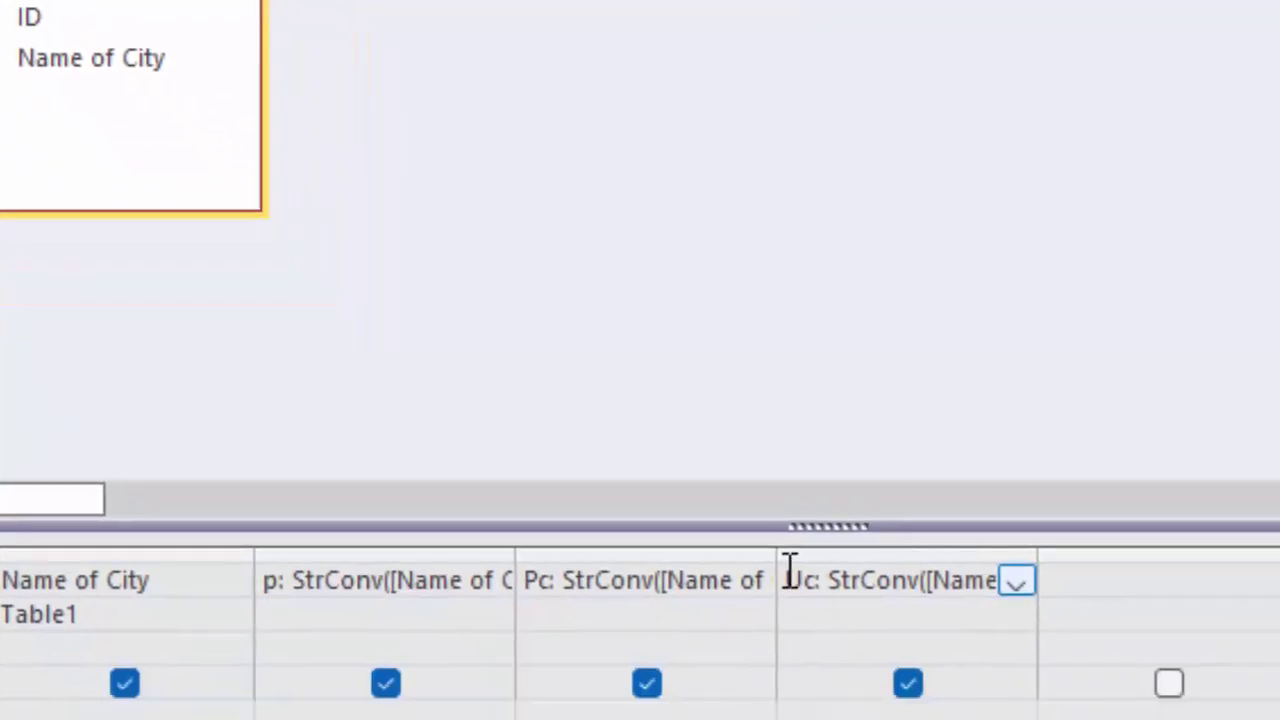
Edit the Uc expression in the Zoom box to StrConv([Name of City],4)
right_click(714, 372)
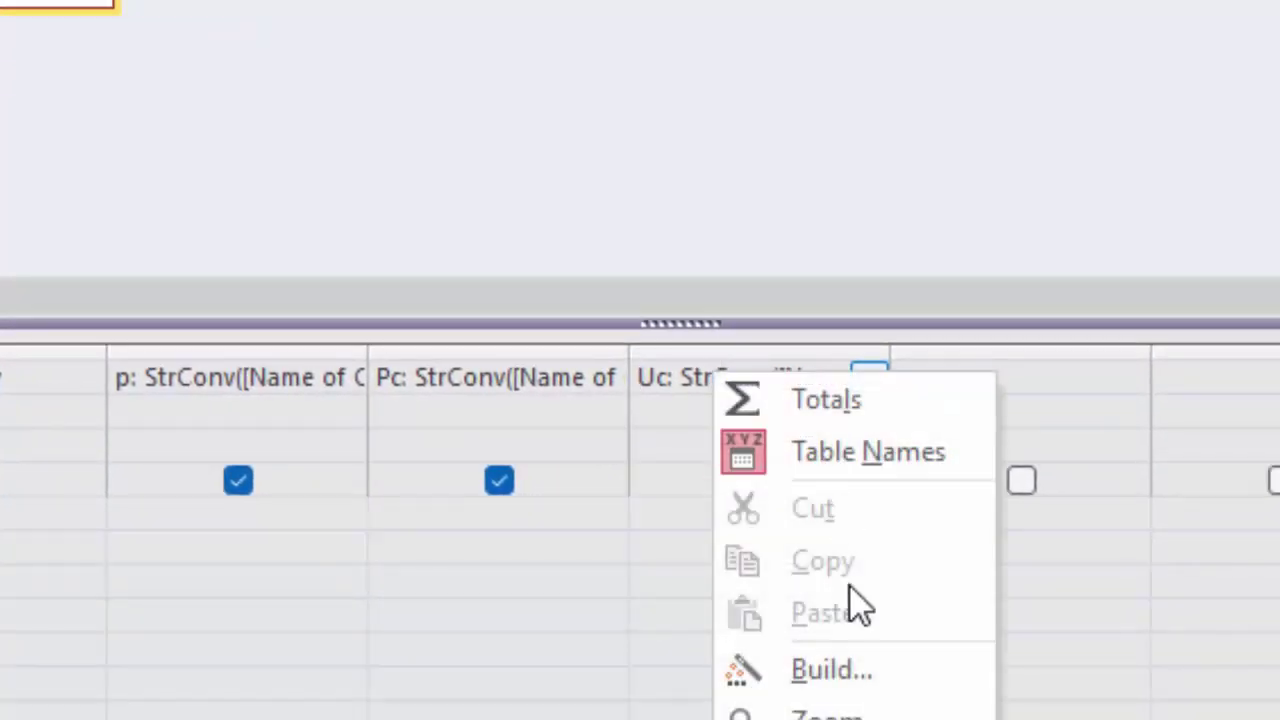
left_click(826, 712)
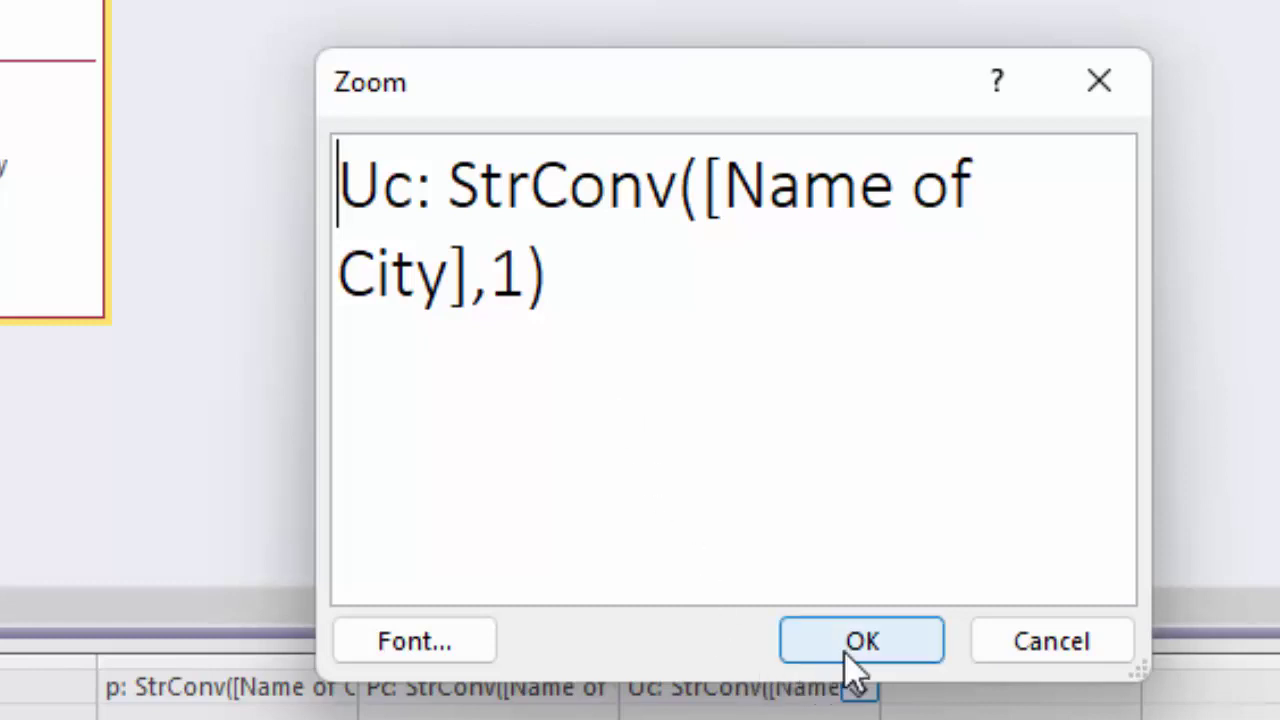
left_click(527, 272)
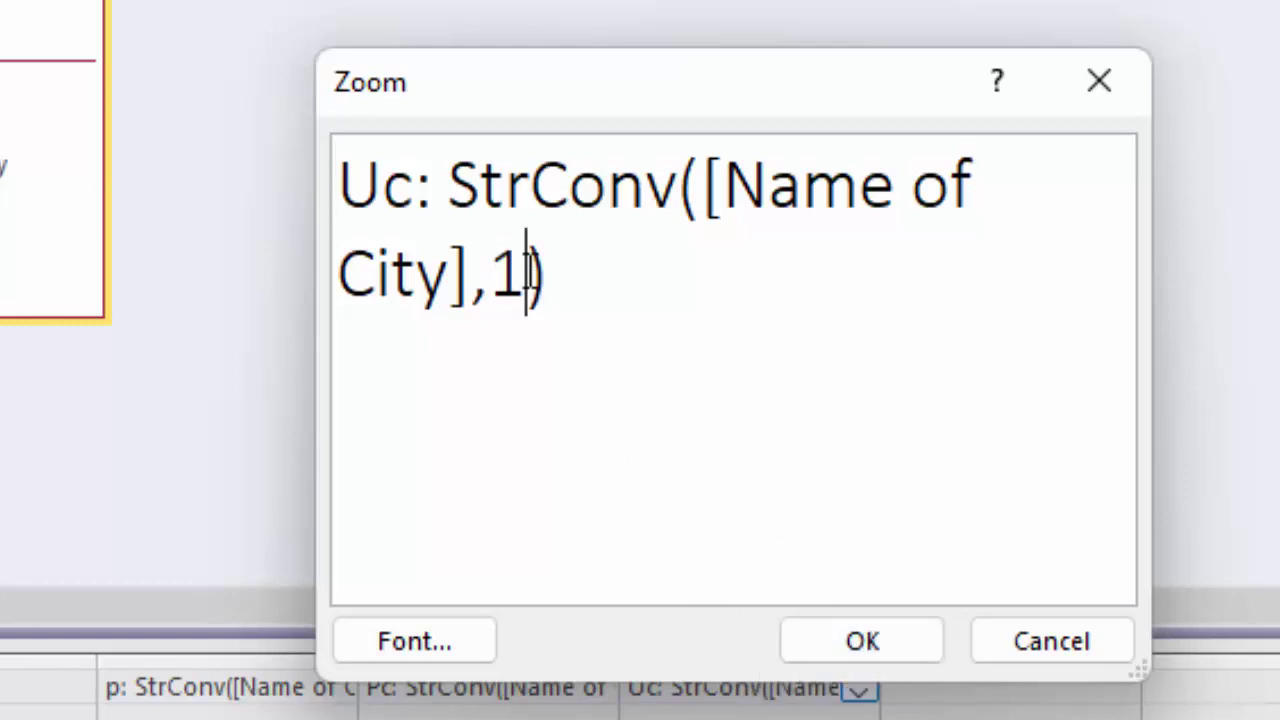
key("BackSpace")
type("4")
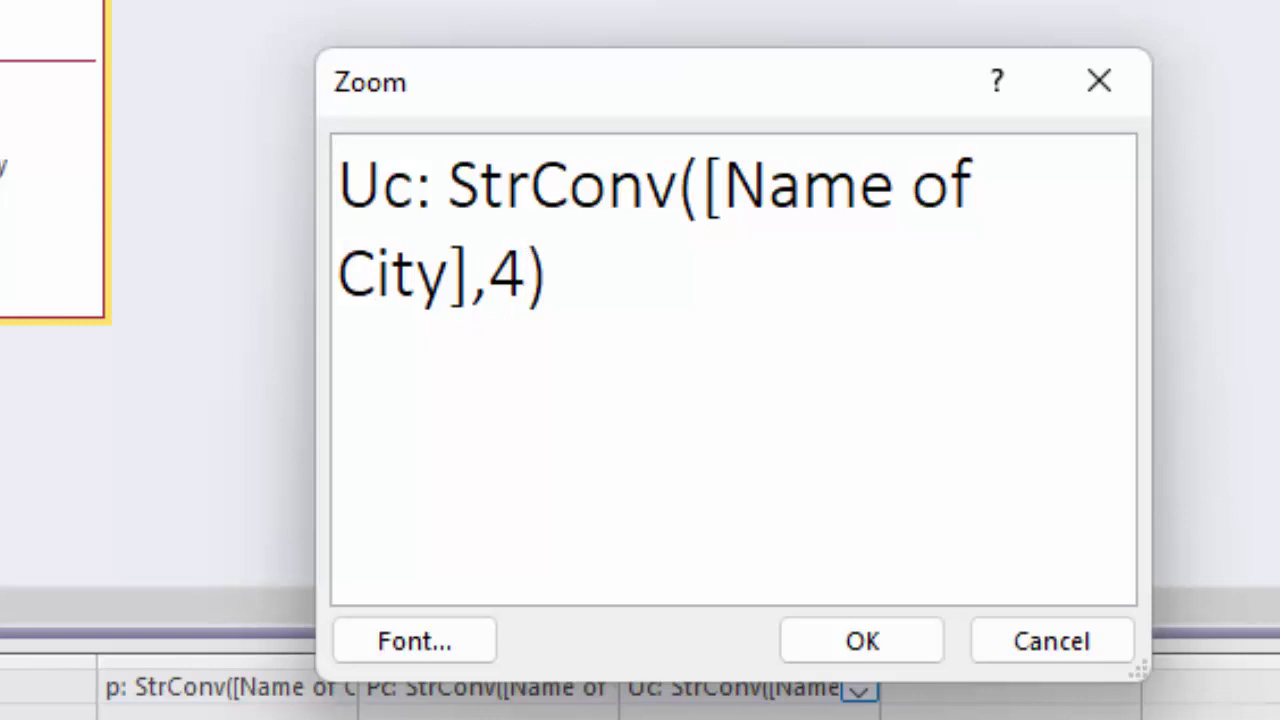
left_click(820, 643)
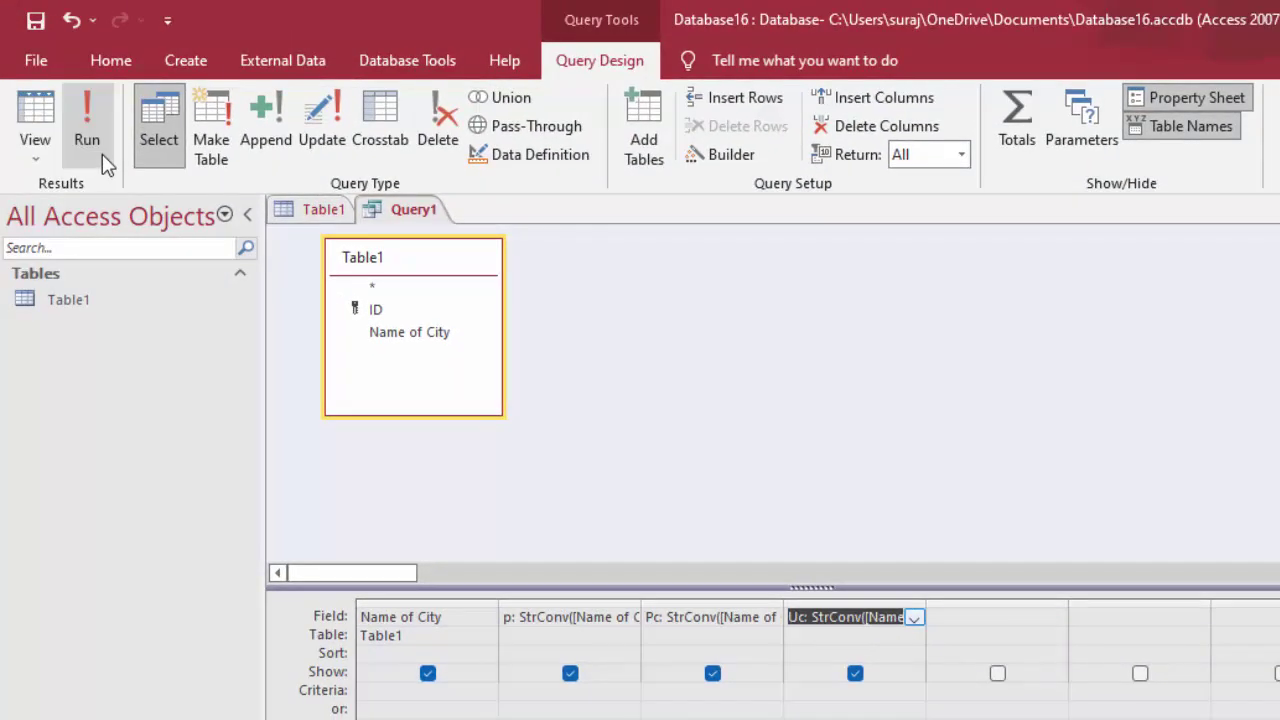
Run the query, where the Uc column now shows #Func! for all four cities
left_click(100, 150)
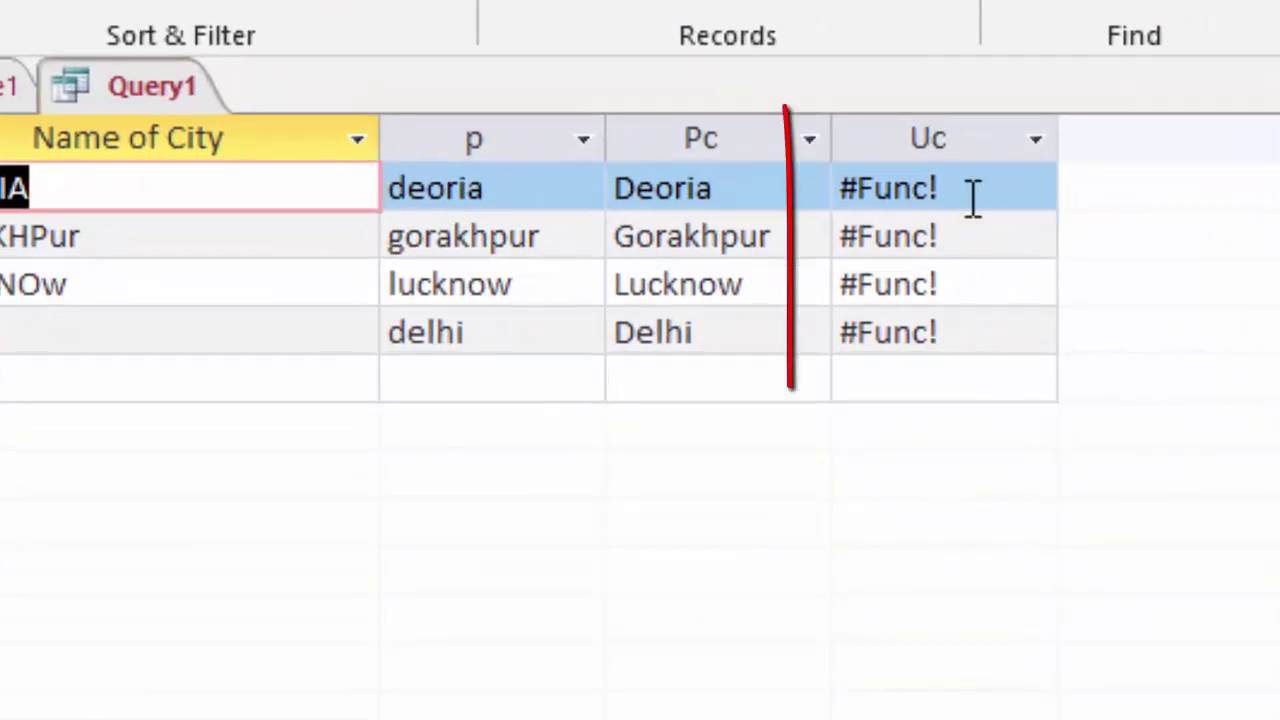